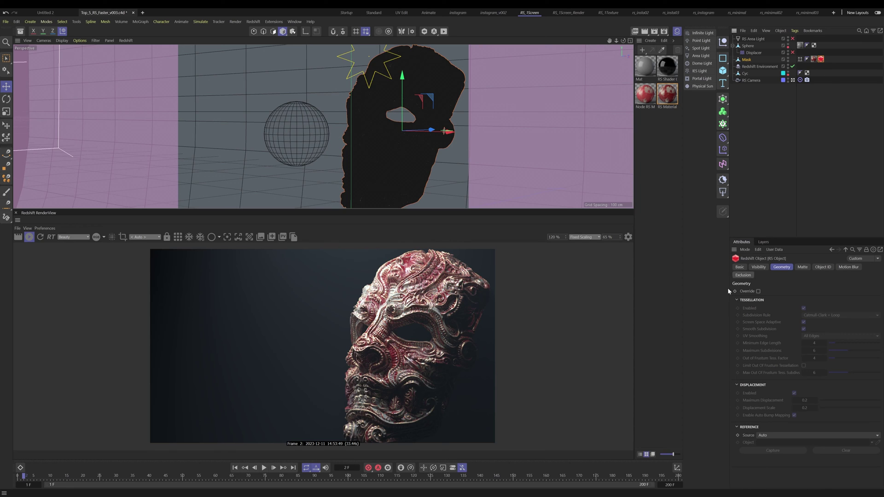
- Freeze tessellation in the render view while the mask's Redshift Object geometry override is temporarily enabled, viewing the mask from other angles
click(759, 292)
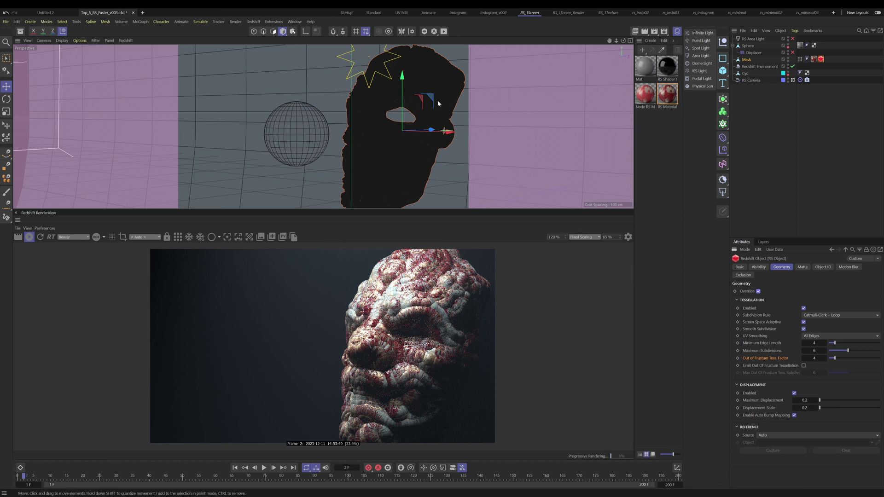
alt+drag(374, 137, 444, 139)
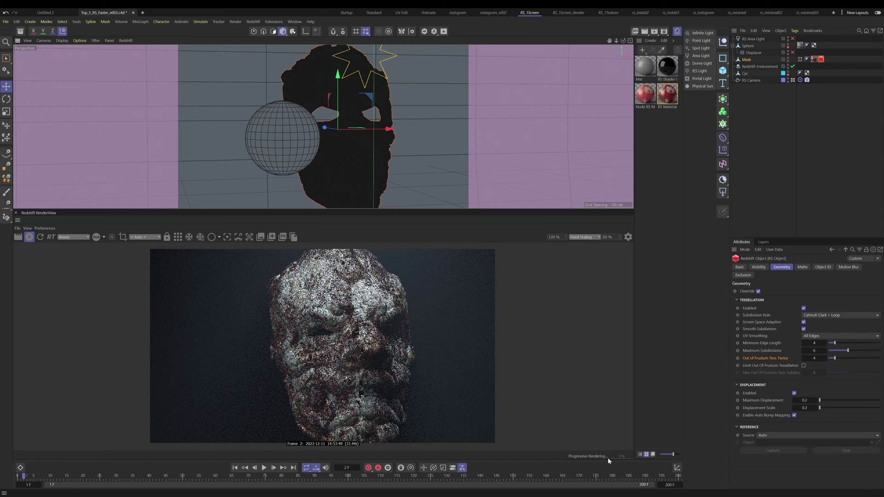
click(189, 237)
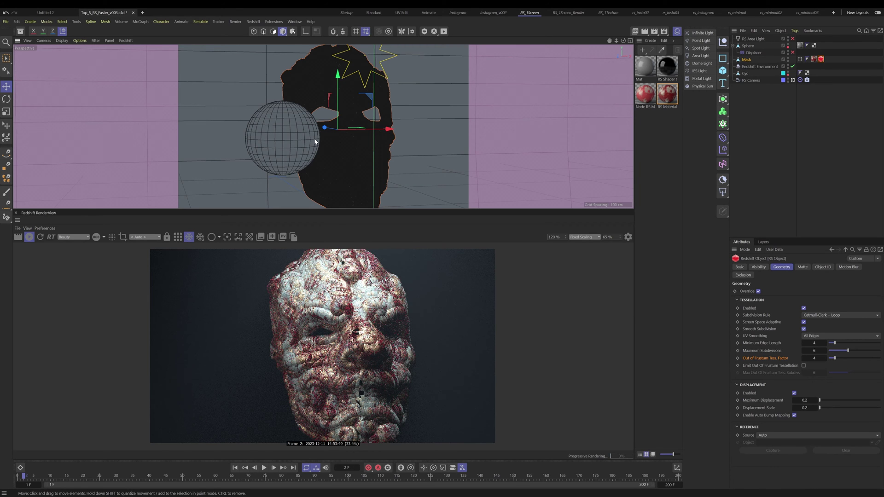
mouse_move(363, 150)
alt+mouse_down()
mouse_move(307, 146)
mouse_move(427, 155)
mouse_move(343, 149)
mouse_move(366, 145)
alt+mouse_up()
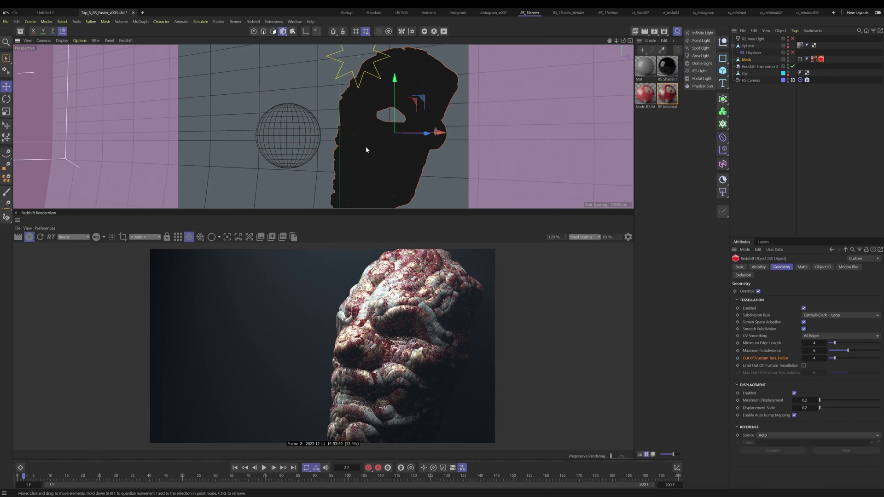
click(758, 291)
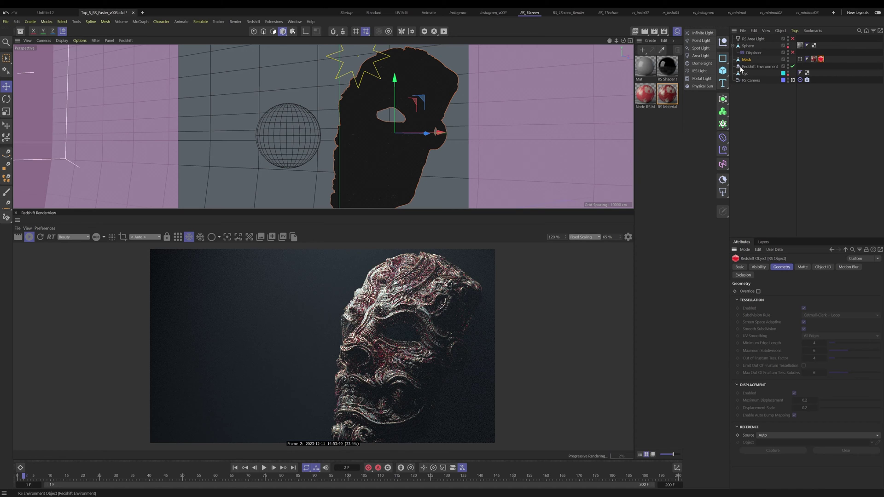
- Freeze geometry in the render view, make the sphere visible to the renderer, and unfreeze the geometry
click(200, 240)
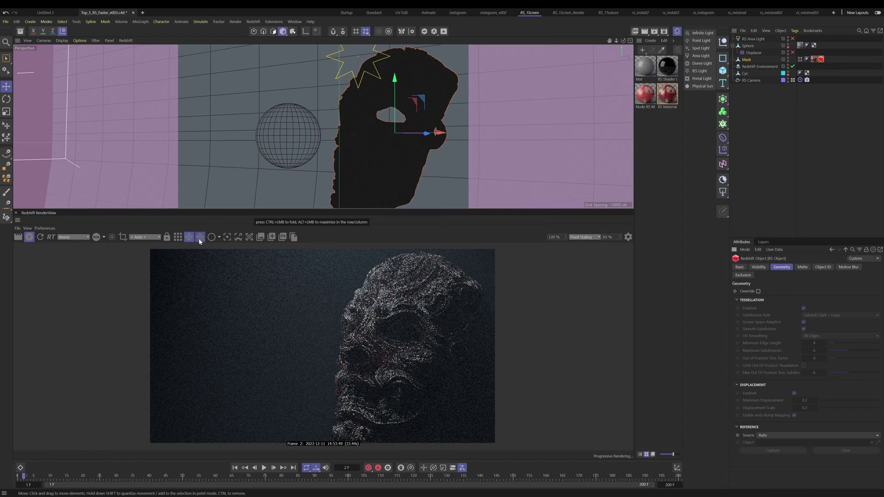
click(274, 153)
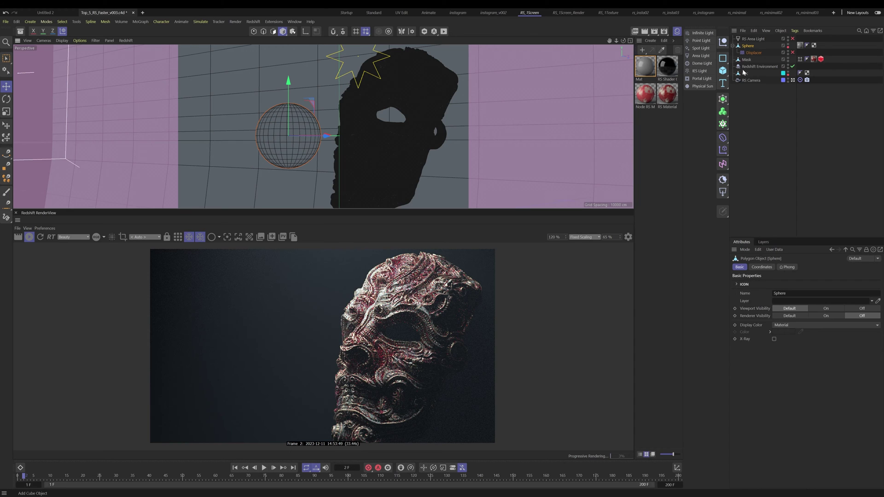
click(788, 47)
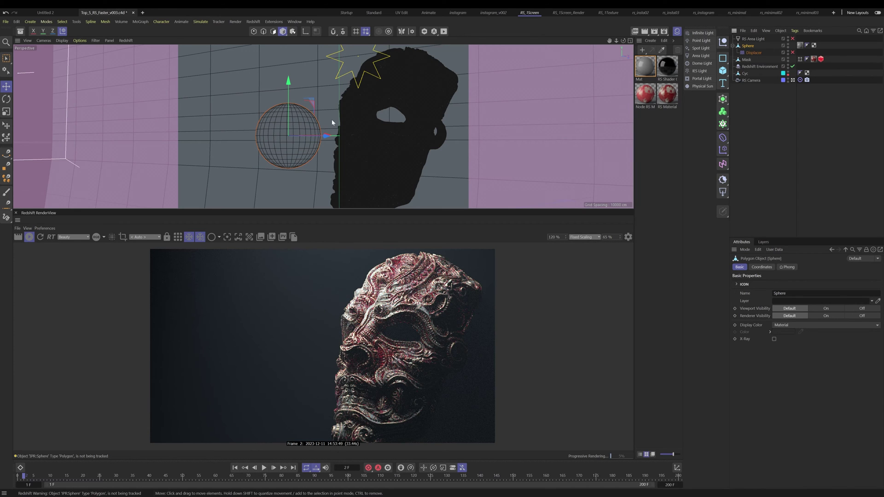
click(200, 238)
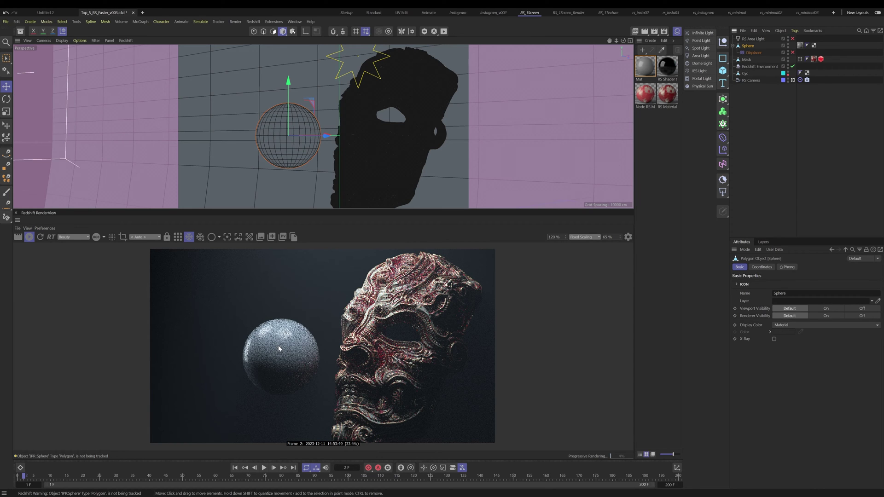
- In polygon mode, freeze the render view's geometry again and move the sphere's selected polygon
key(Return)
alt+drag(245, 169, 317, 146)
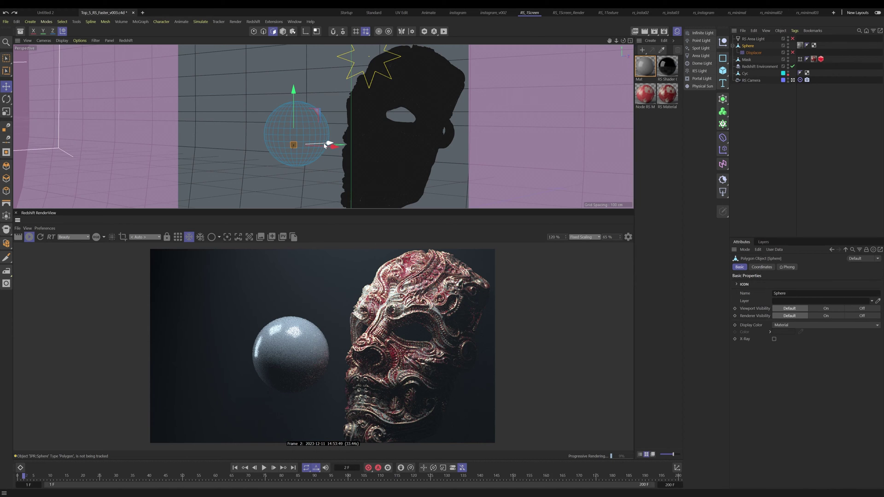
click(200, 237)
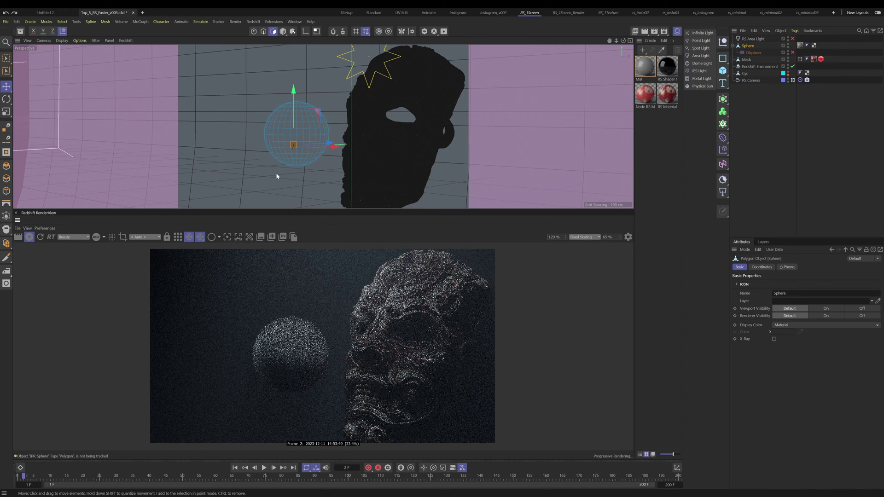
drag(316, 150, 255, 161)
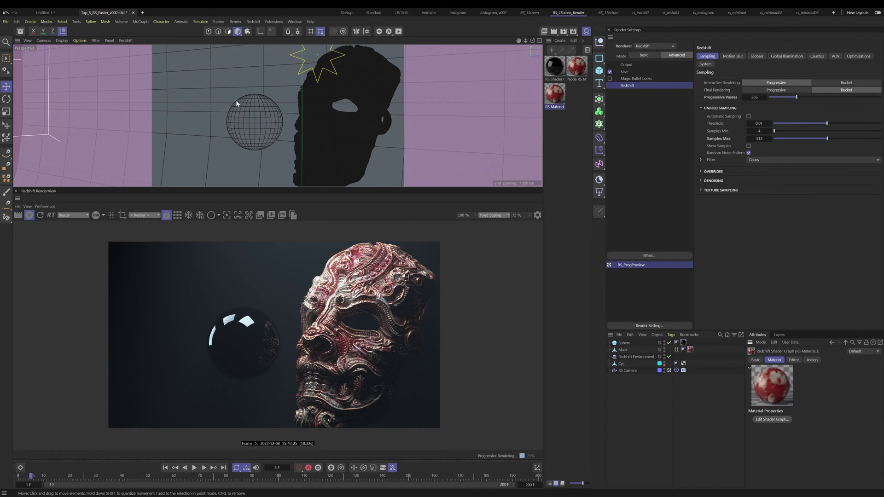
- Set Material Previews to Off in the Redshift renderer preferences
click(18, 22)
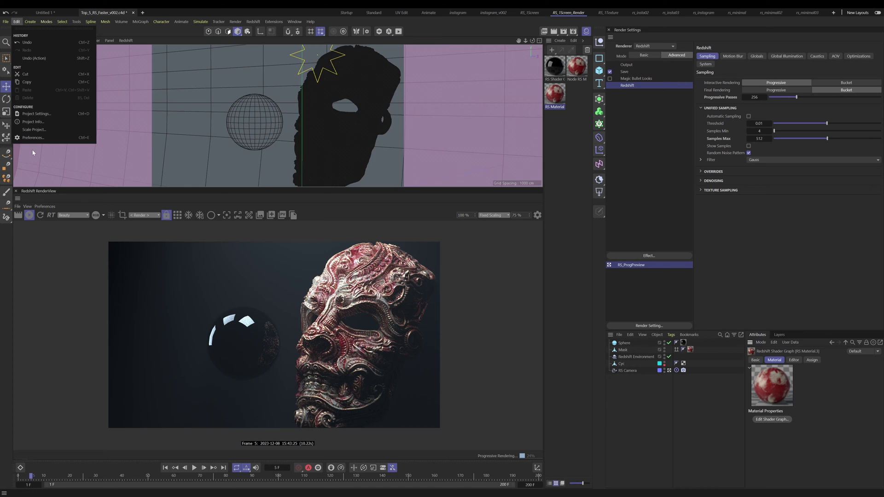
click(37, 138)
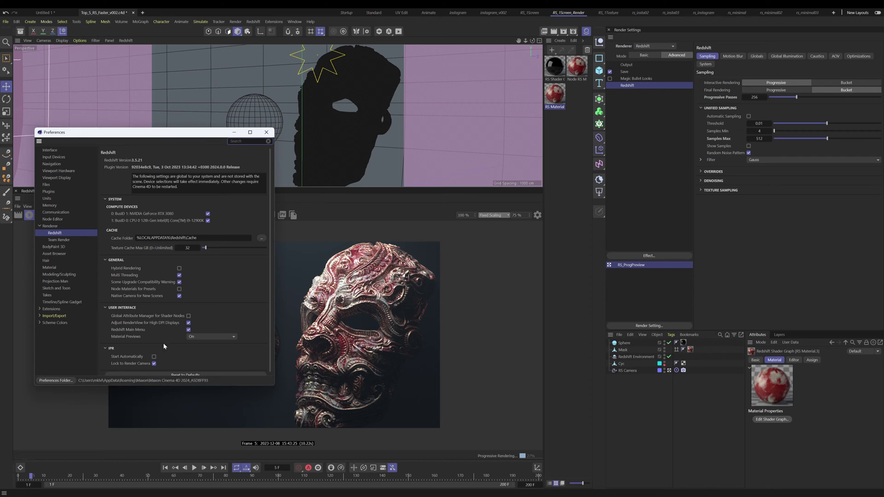
click(209, 338)
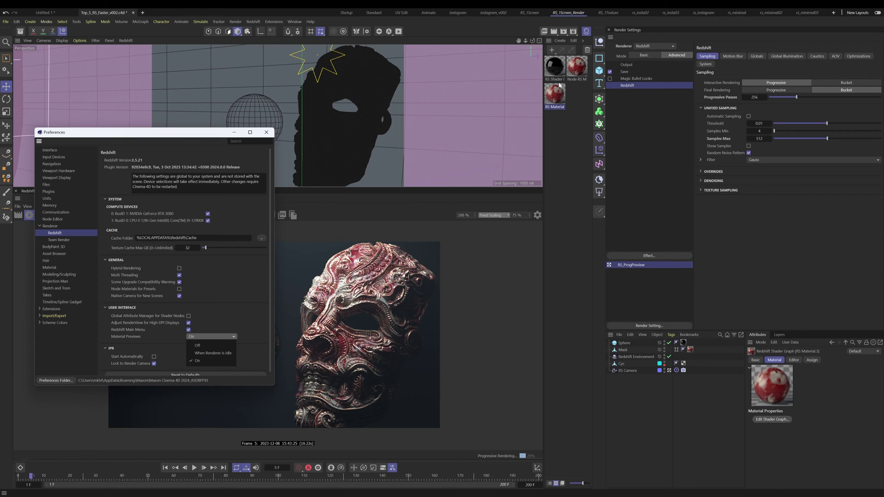
click(197, 344)
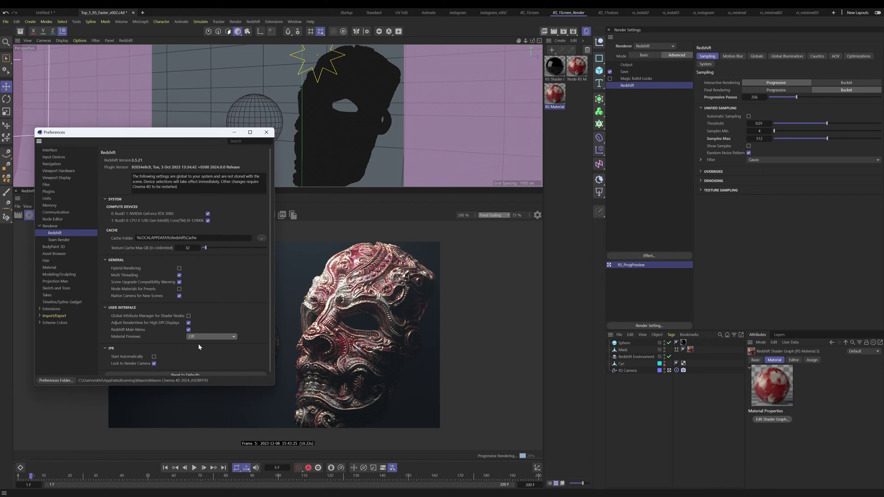
click(267, 133)
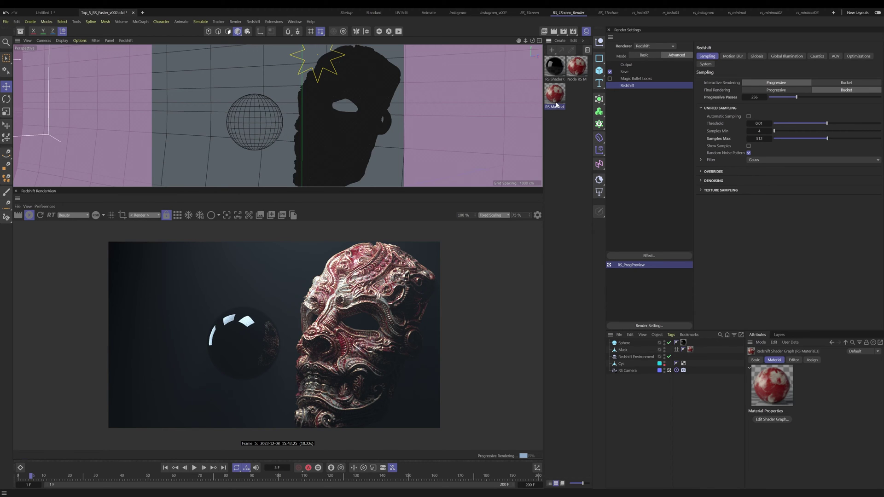
- Open the Node RS Material in the Node Editor and expand the RS Material Blender's base material properties
double_click(576, 69)
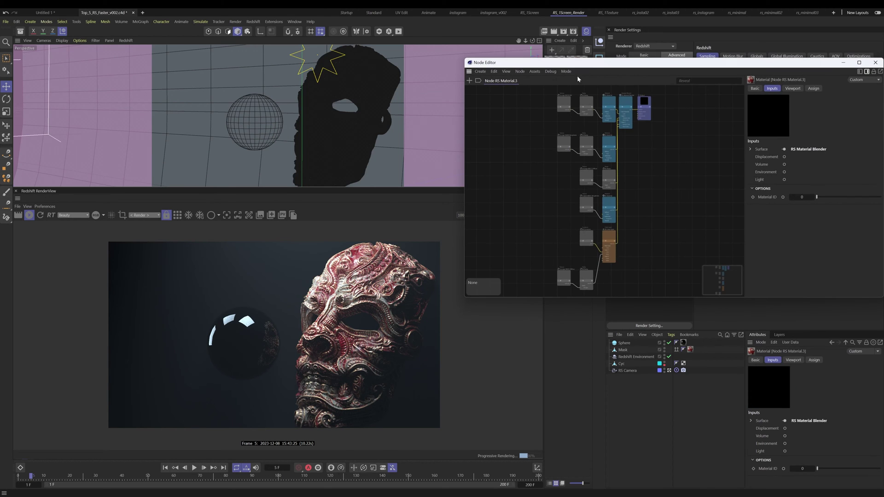
drag(594, 67, 295, 159)
scroll(419, 215, up, 3)
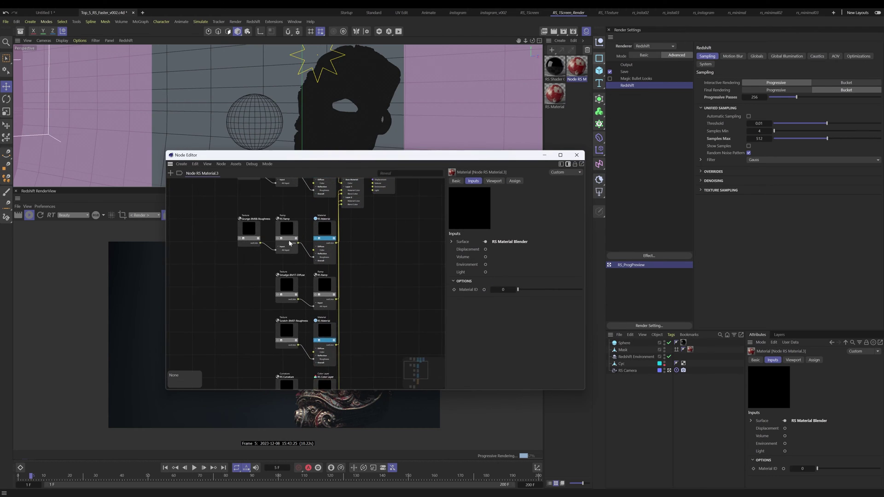
click(311, 234)
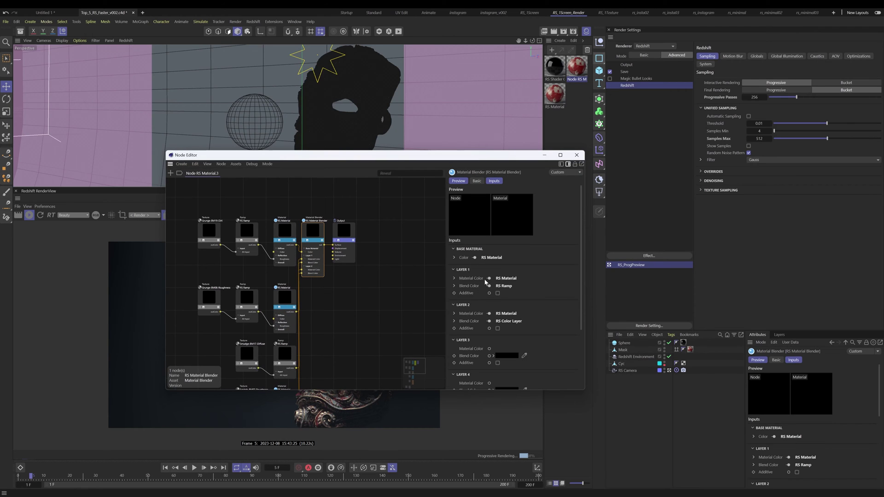
click(459, 259)
- Set the base material's diffuse color to white
click(512, 306)
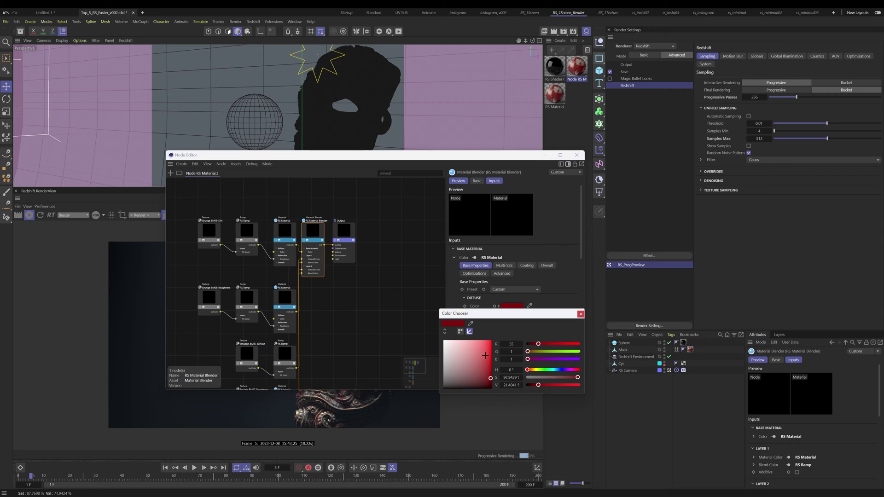
click(444, 341)
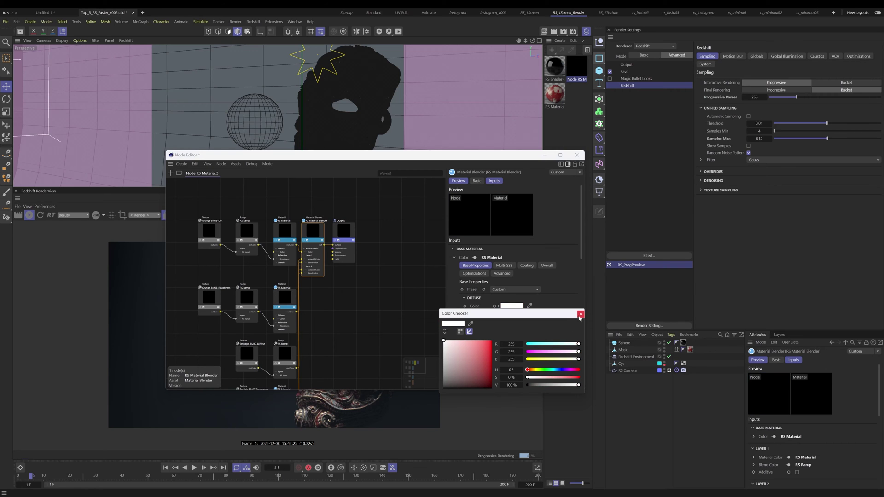
click(581, 314)
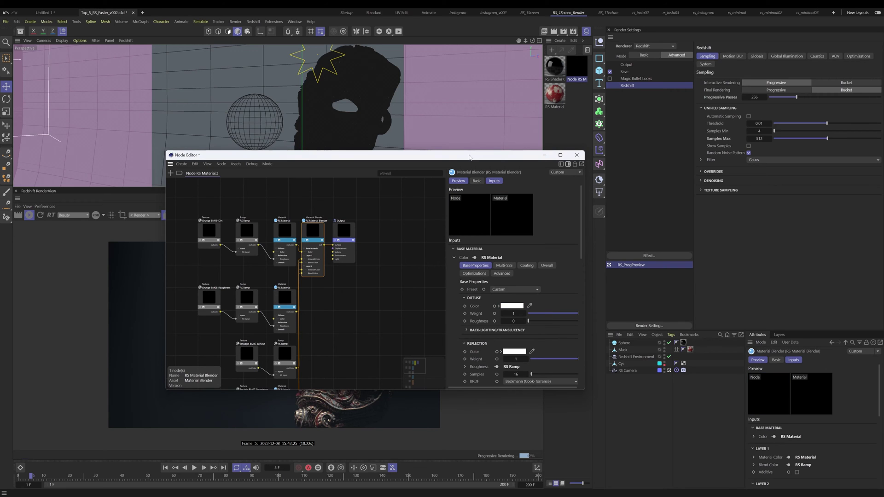
- Reposition the Node Editor window and set the base material's diffuse color to red, RGB 240, 0, 0
drag(469, 157, 442, 175)
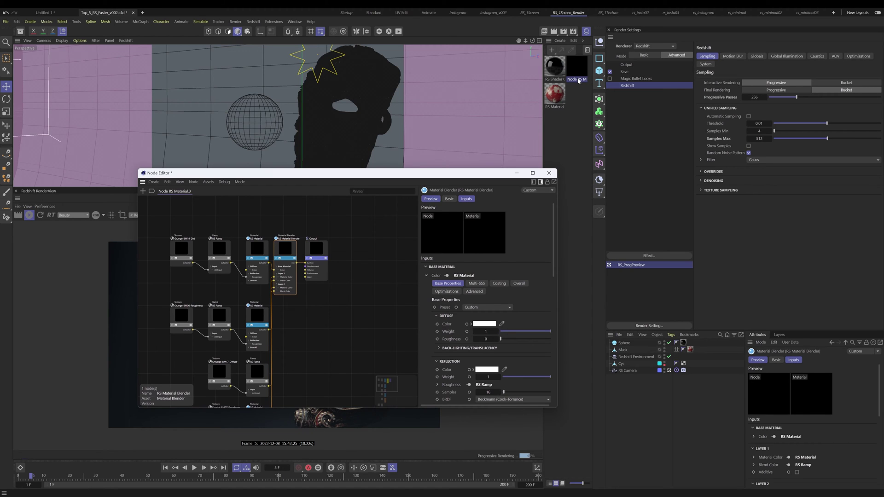
drag(419, 177, 508, 147)
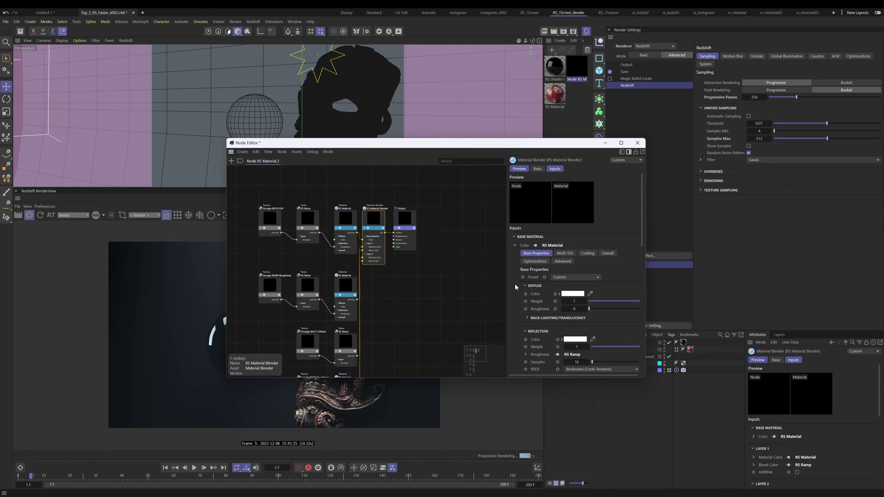
click(573, 294)
drag(545, 339, 552, 328)
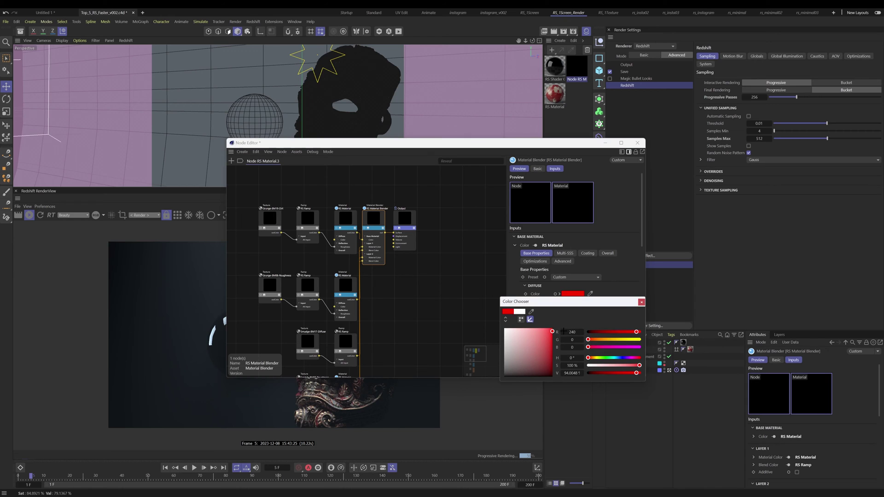
click(642, 302)
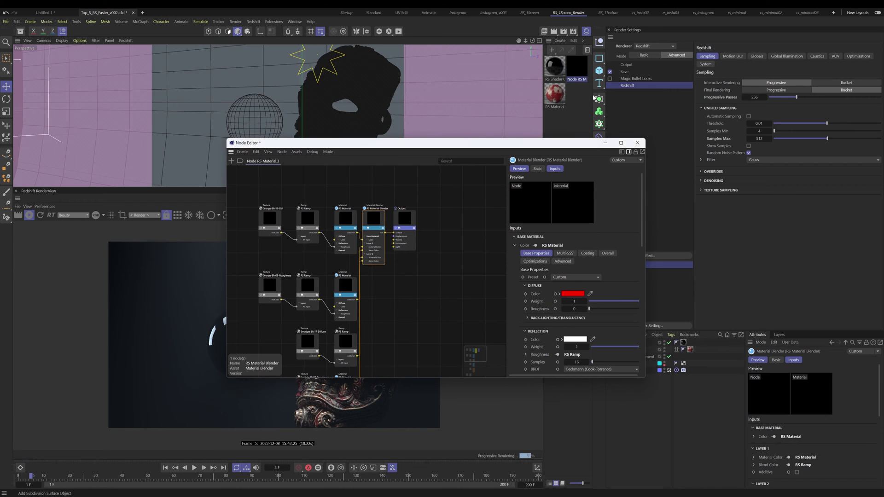
- Set Material Previews to On in the Redshift renderer preferences
click(18, 23)
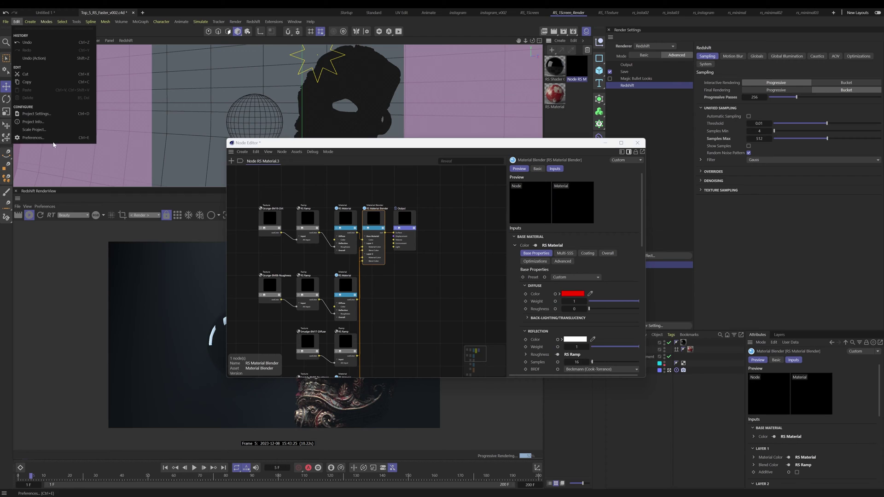
click(33, 138)
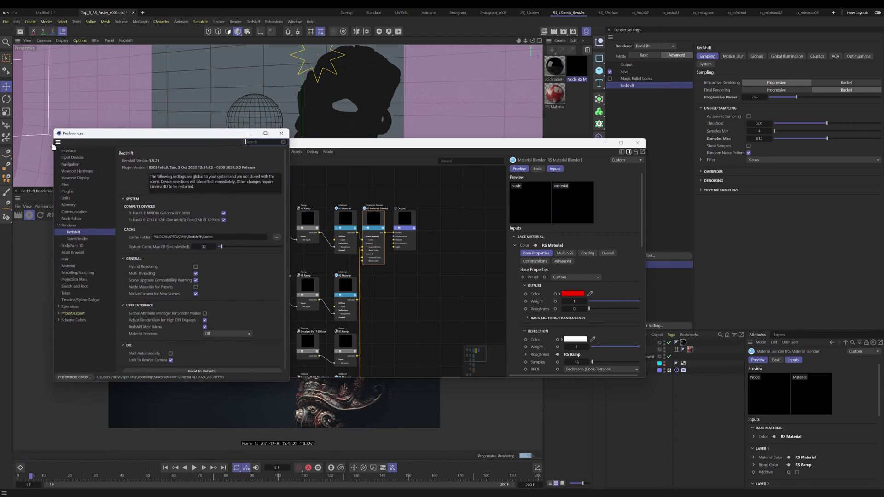
click(209, 336)
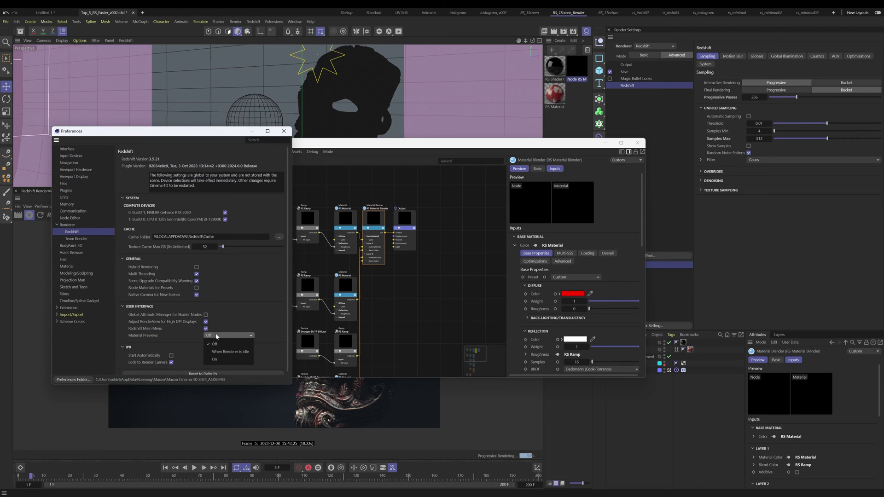
click(215, 360)
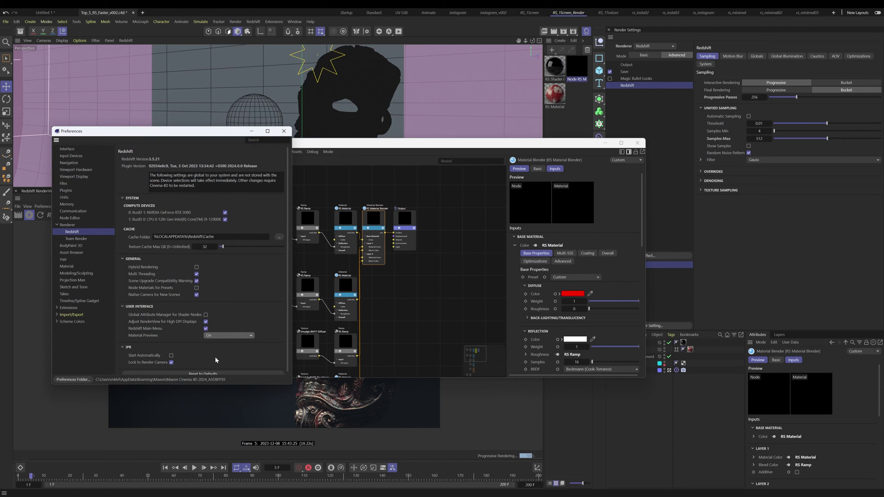
click(286, 133)
- Set the base material's diffuse weight to 0.641 in the RS Material Blender
drag(345, 143, 324, 106)
scroll(307, 189, up, 5)
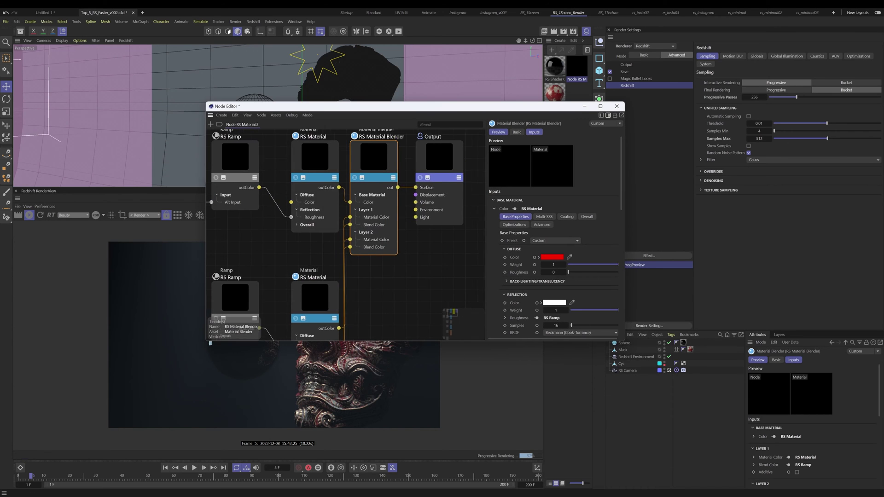
double_click(376, 173)
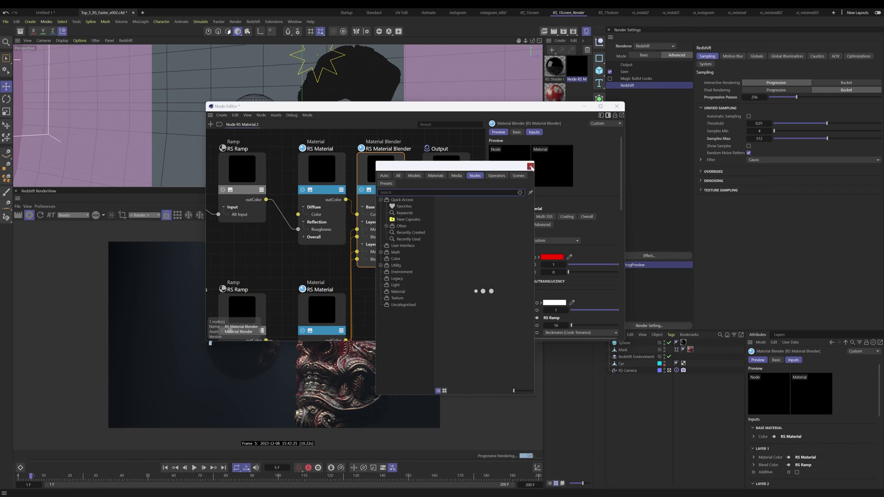
click(577, 271)
drag(604, 264, 600, 265)
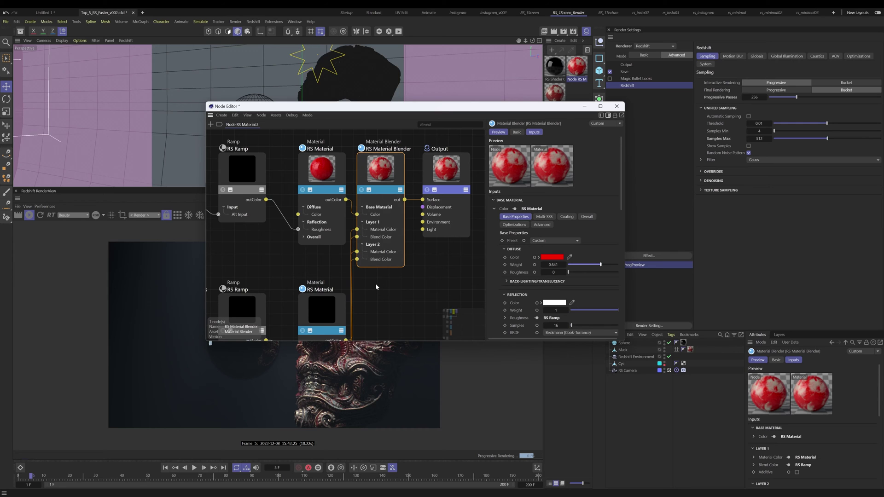
scroll(379, 277, down, 3)
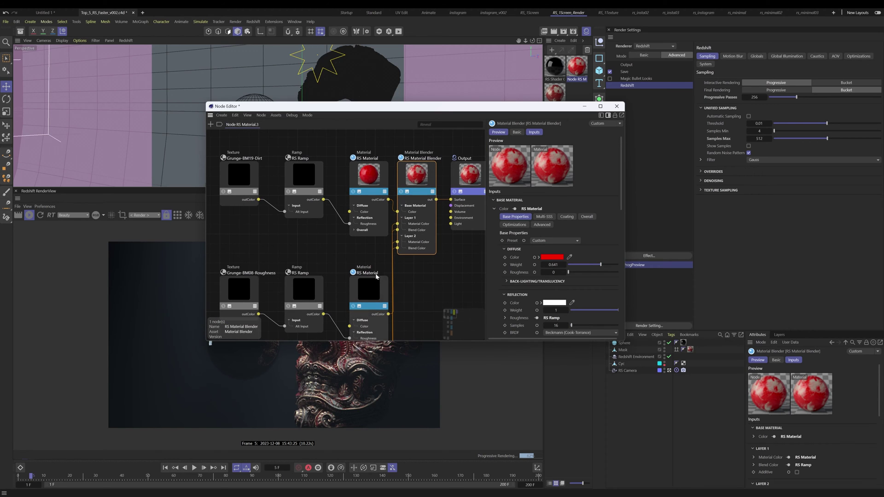
- Set the base material's diffuse weight to 1
drag(602, 266, 628, 268)
middle_drag(370, 204, 363, 209)
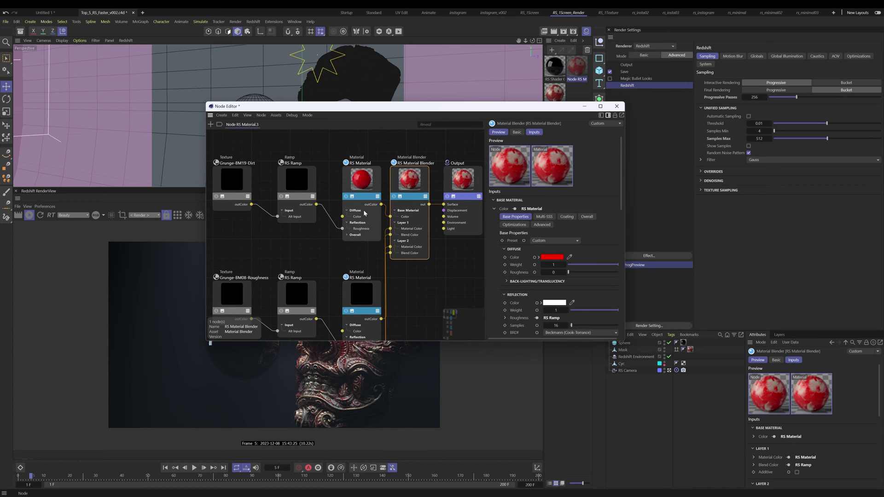
- Try a diffuse weight of 0.353 on the RS Material directly below the base material, and undo the change
click(363, 208)
scroll(369, 258, down, 1)
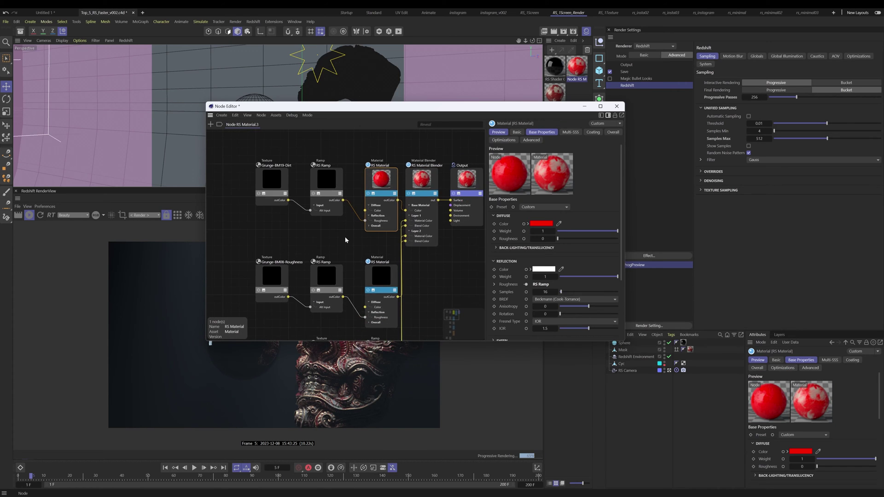
middle_drag(372, 340, 379, 283)
click(361, 201)
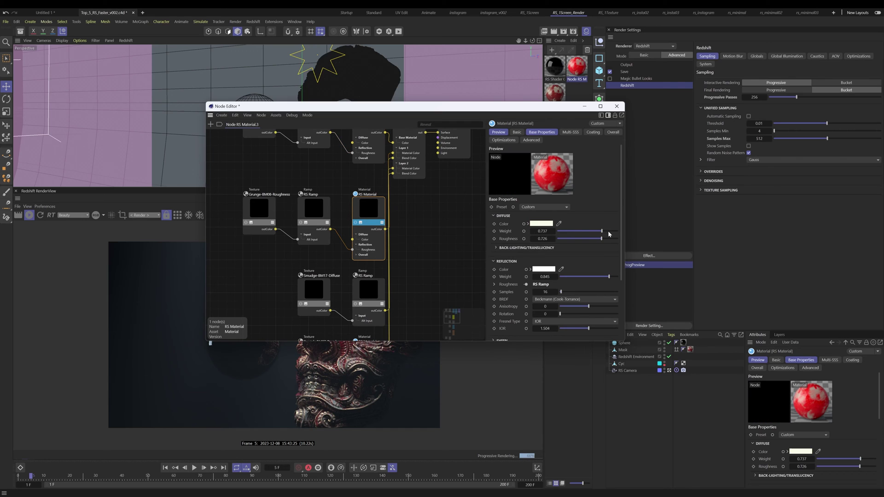
click(578, 231)
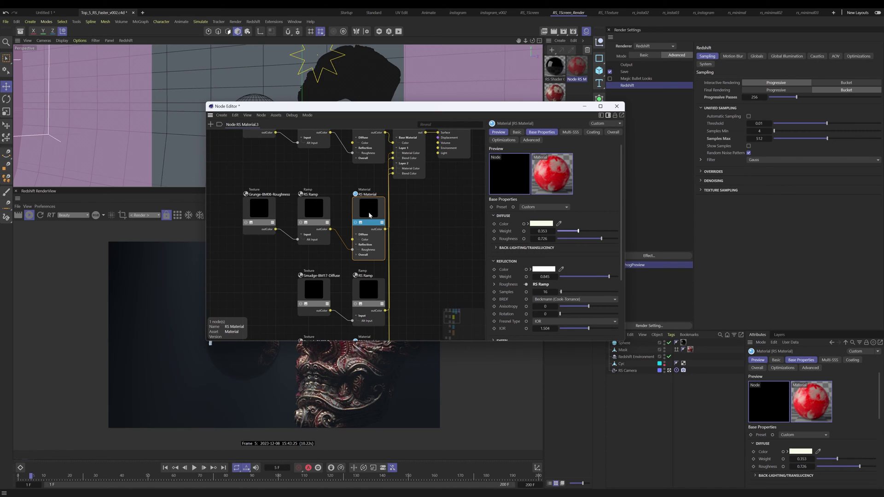
key(ctrl+z)
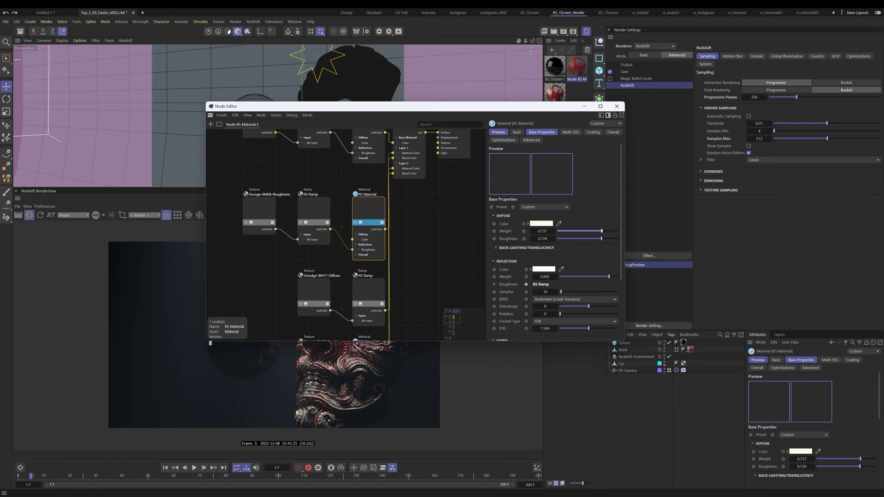
key(ctrl+z)
- Select the base RS Material and review the texture, ramp and material previews across the node graph
click(327, 188)
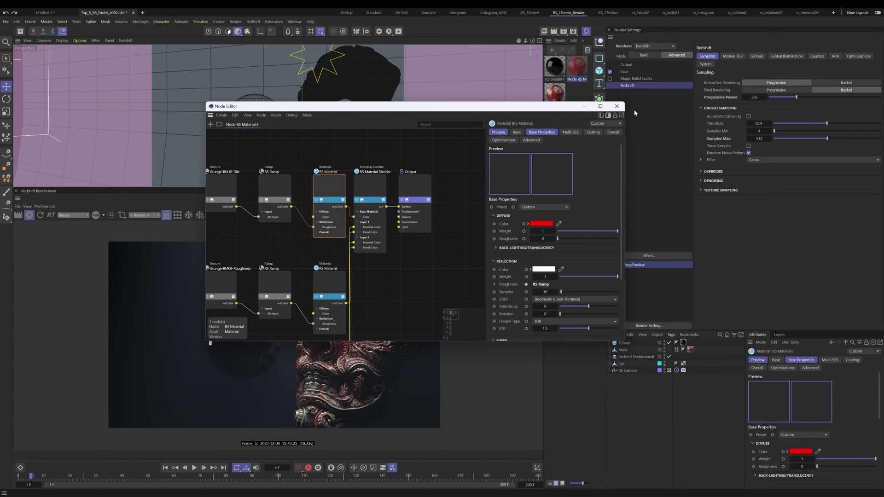
middle_drag(212, 228, 308, 211)
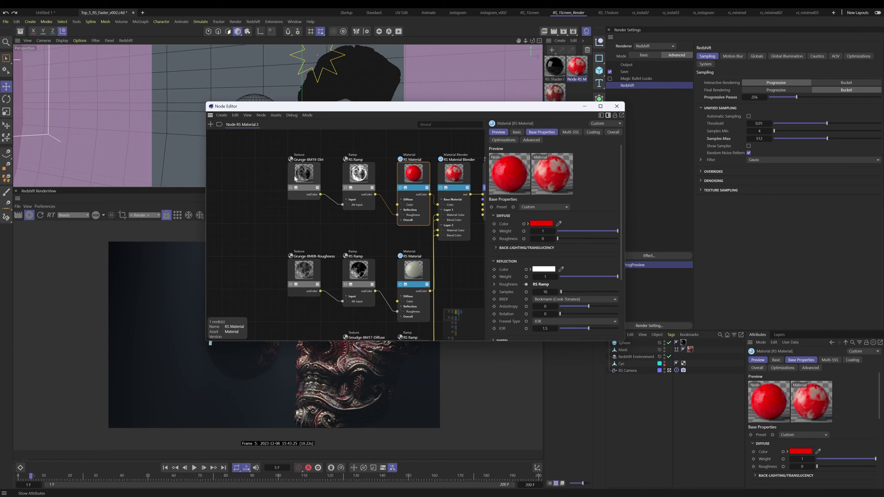
middle_drag(369, 288, 314, 197)
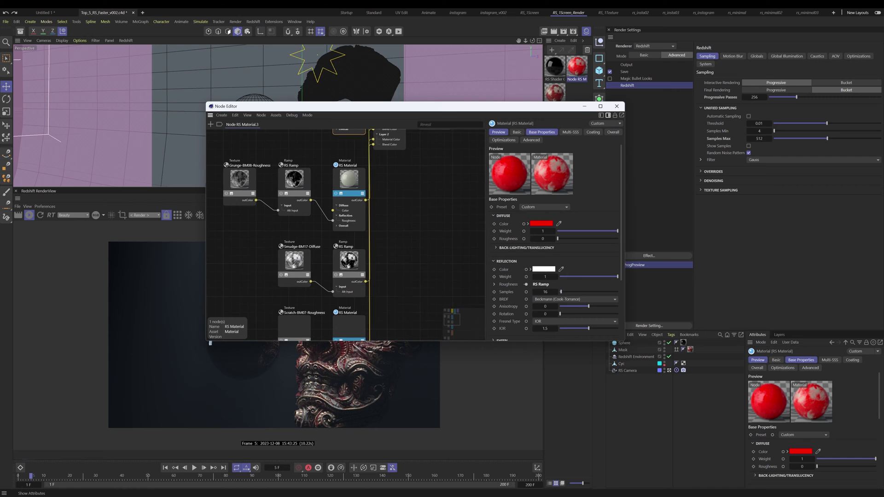
middle_drag(391, 285, 392, 276)
middle_drag(392, 214, 413, 301)
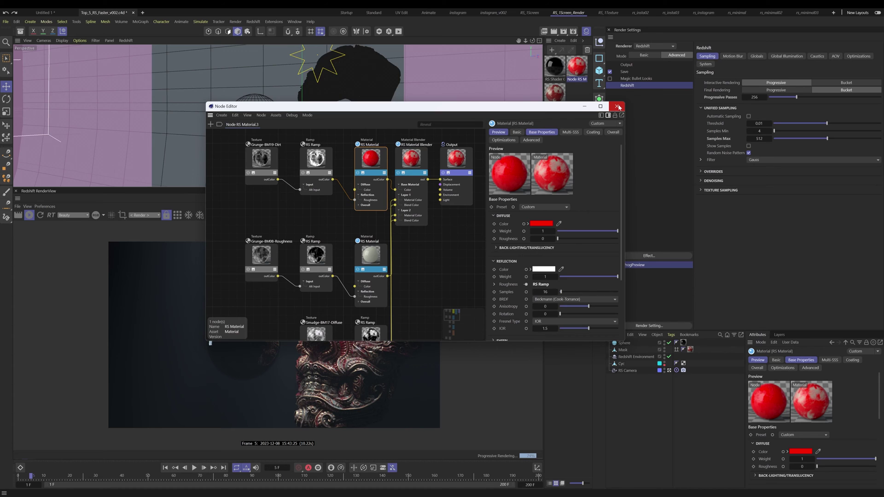
- Hide the base RS Material node's preview thumbnail and show it again
scroll(336, 211, up, 3)
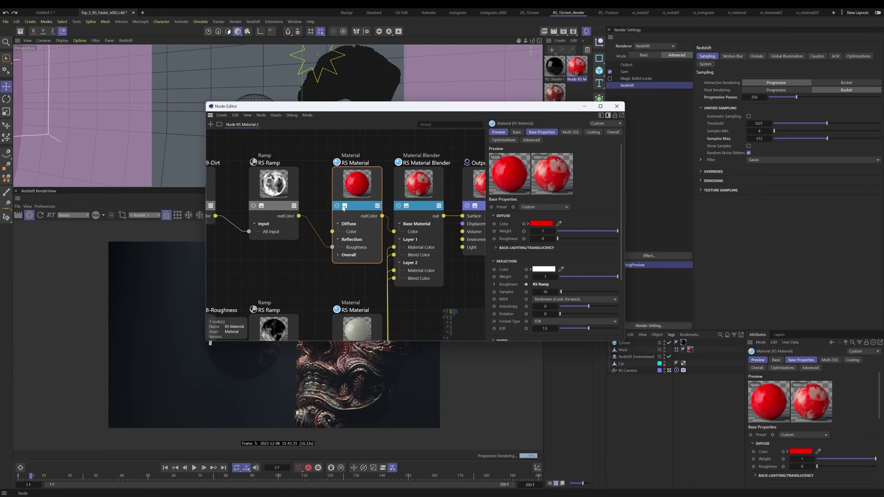
click(345, 207)
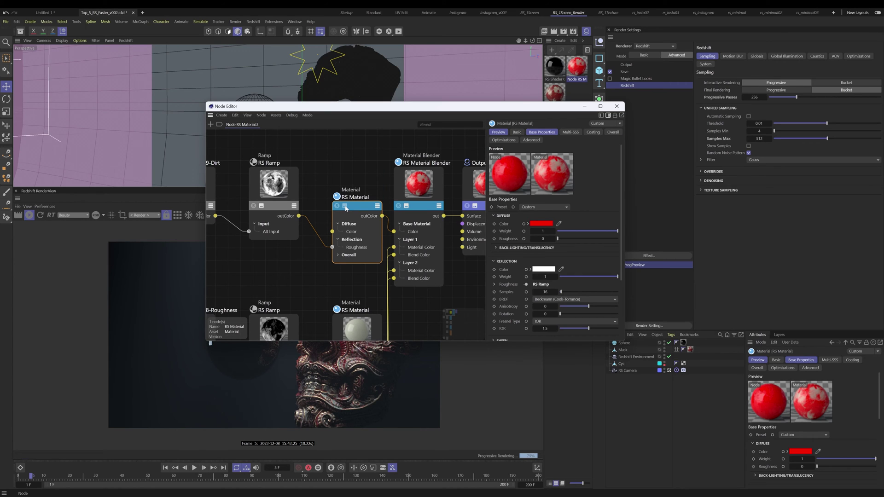
click(345, 207)
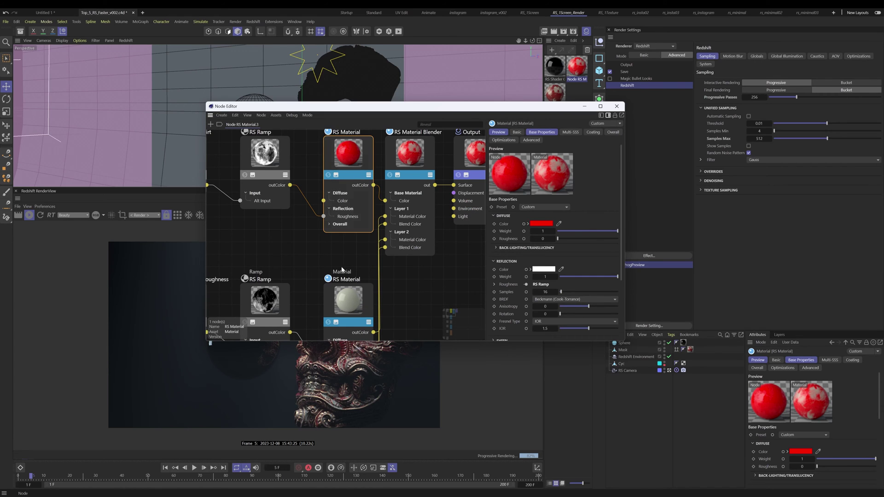
scroll(352, 235, down, 2)
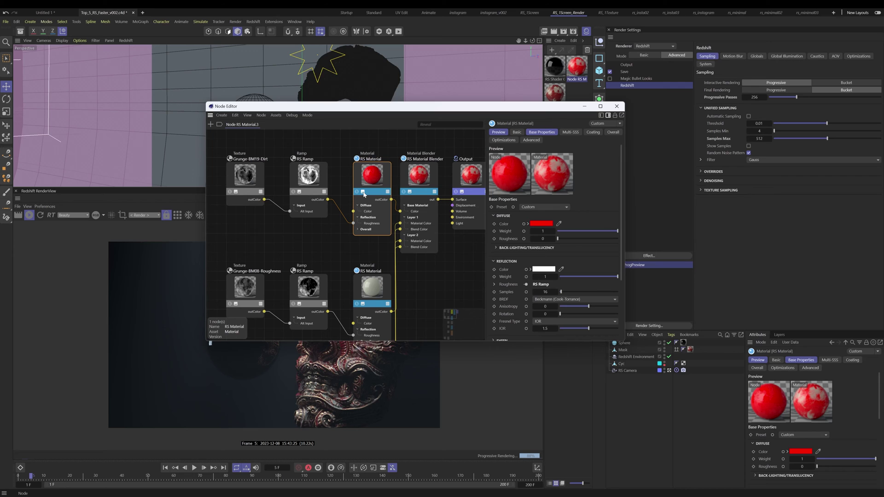
middle_drag(364, 194, 284, 201)
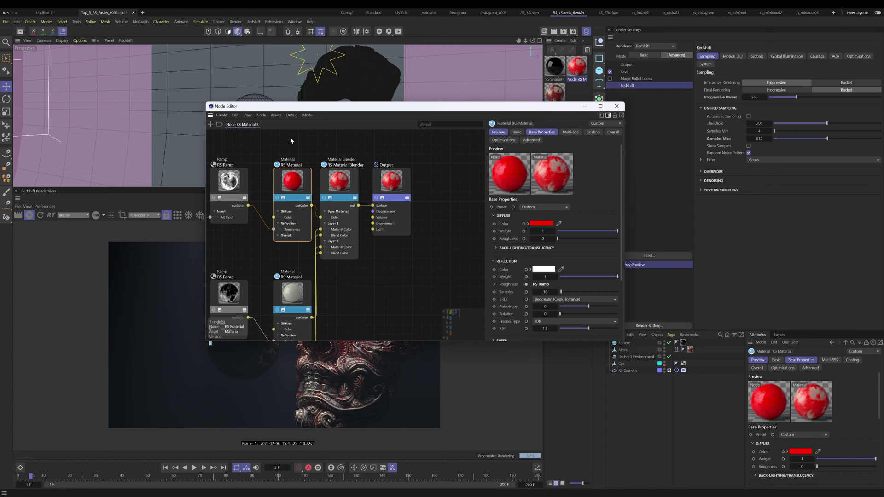
- Close the Node Editor and open the shader graph of RS Material.3
click(617, 106)
click(561, 96)
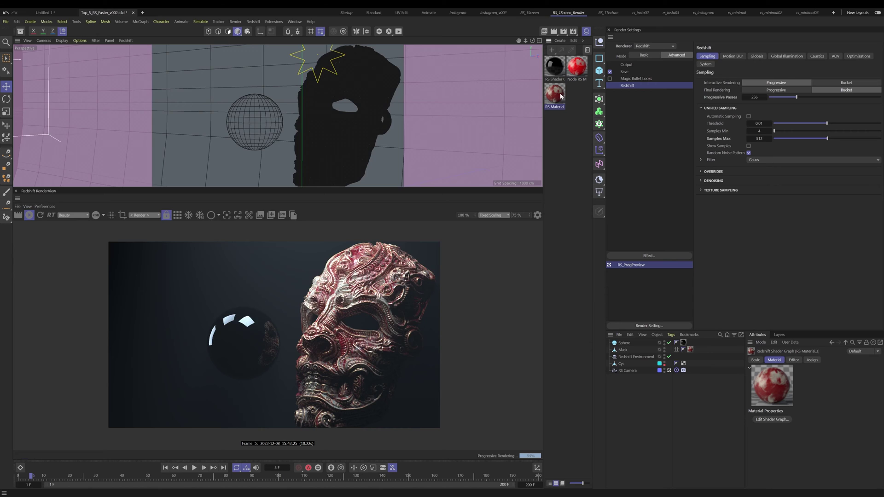
double_click(561, 95)
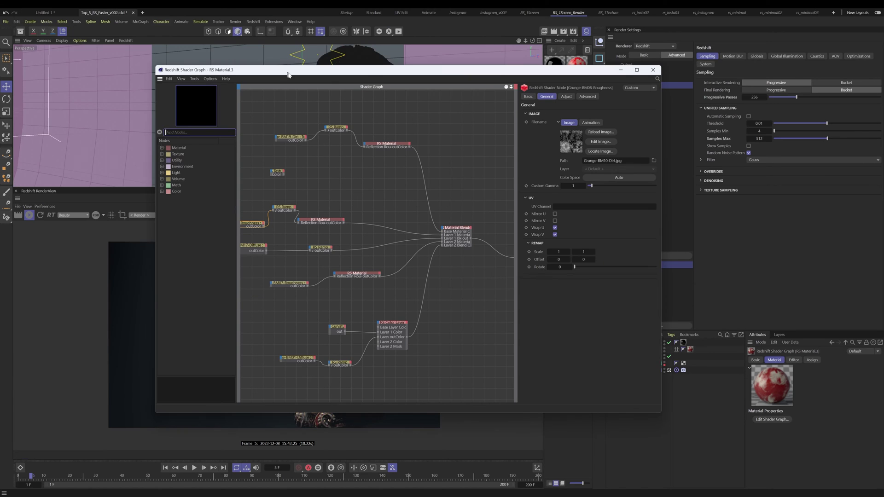
- Set the shader graph's Material Preview to Off and select the Material Blender node
click(195, 80)
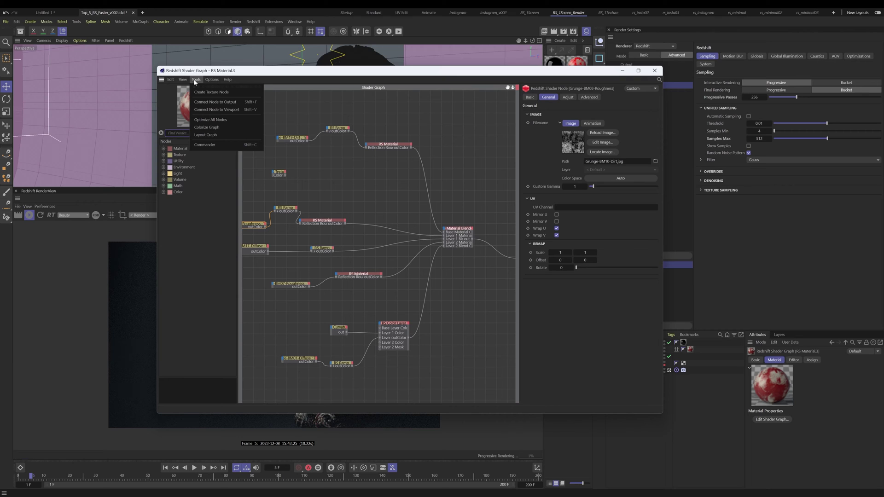
click(182, 80)
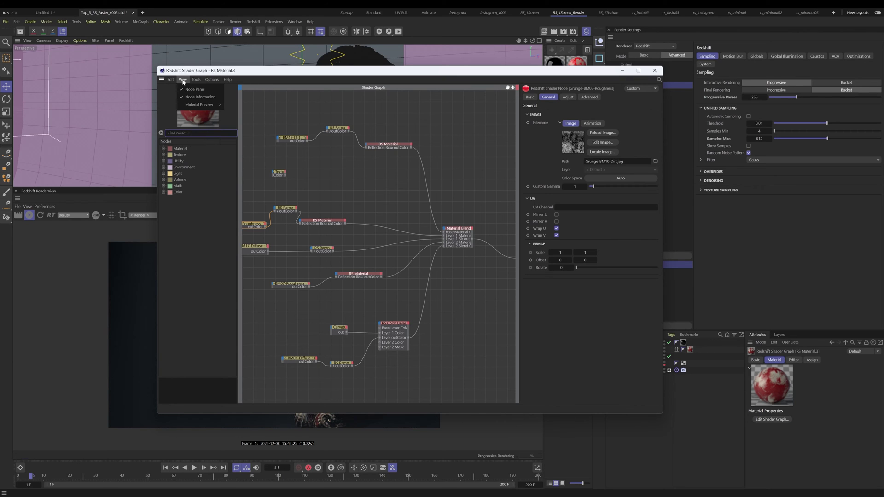
mouse_move(198, 105)
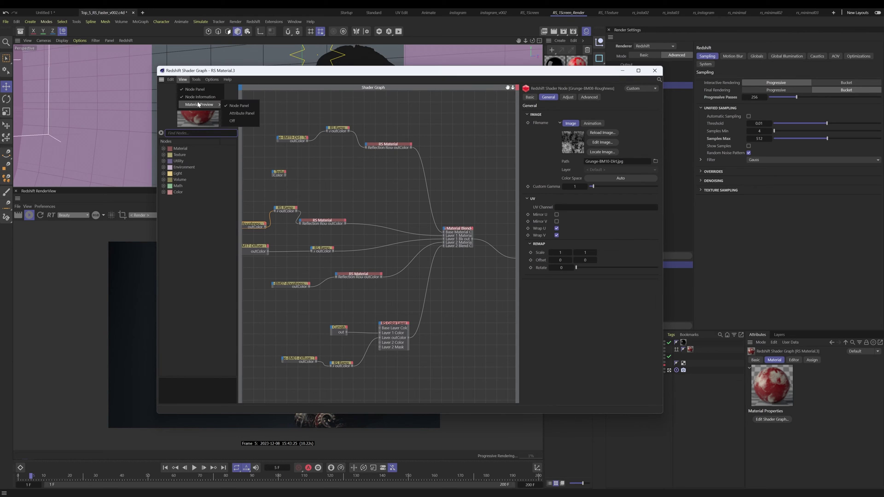
click(233, 121)
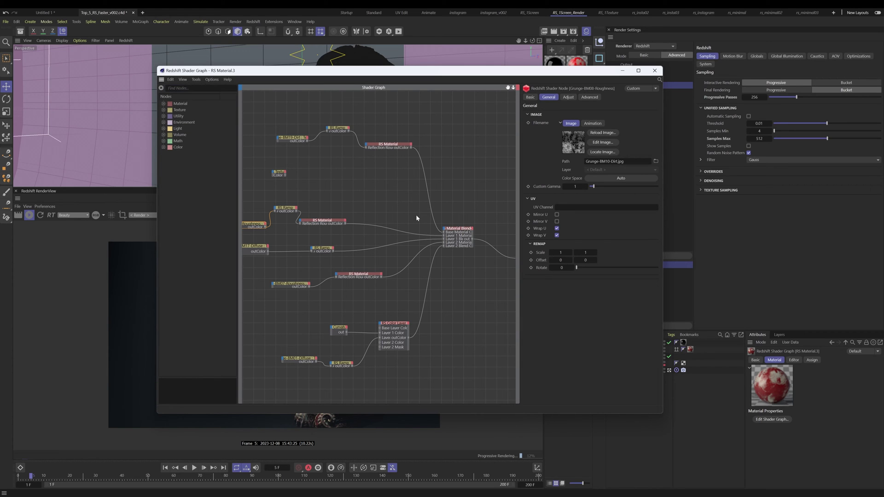
click(459, 230)
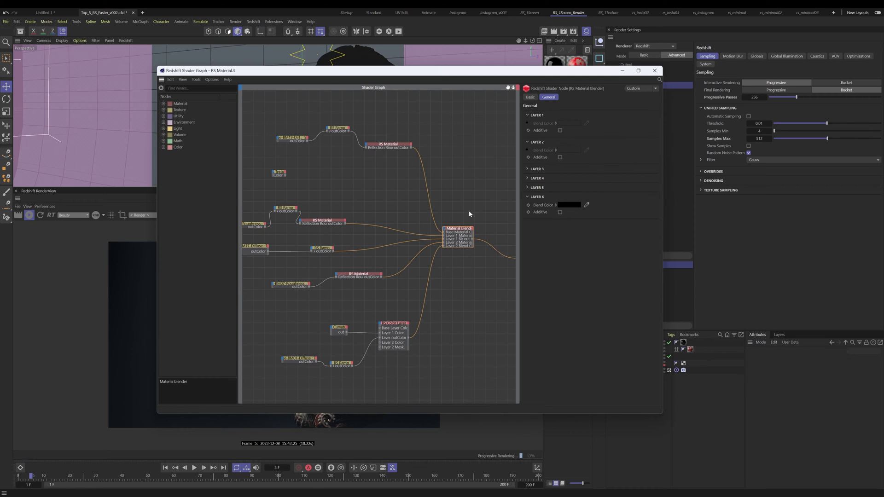
middle_drag(469, 211, 433, 216)
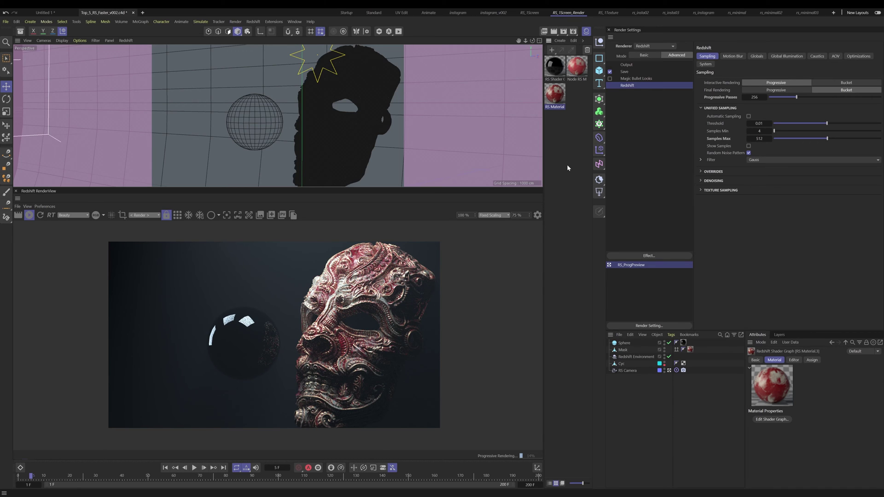
- Reopen the shader graph of RS Material.3 and reposition the Grunge roughness and Scratch-BM07-Roughness texture nodes
double_click(554, 96)
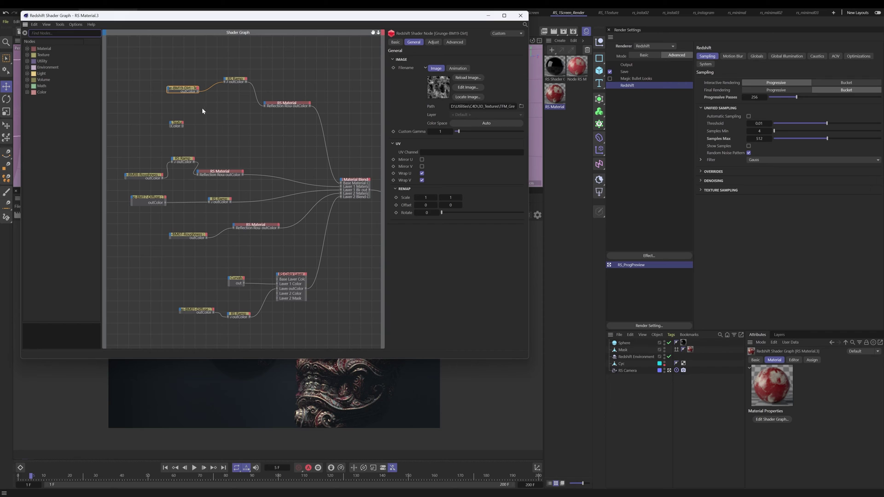
click(228, 133)
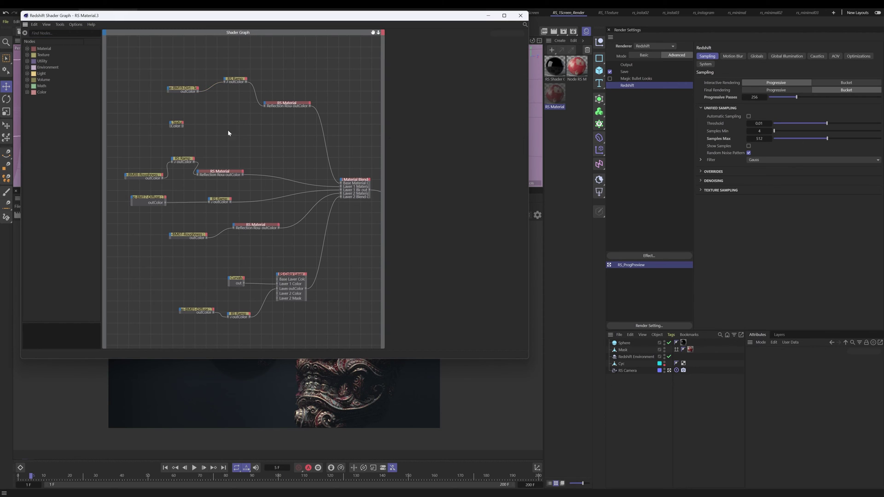
click(147, 176)
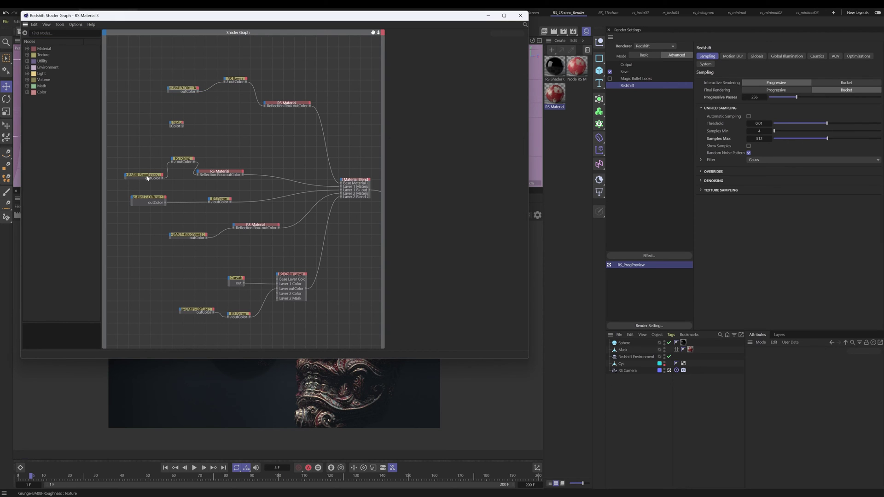
mouse_move(147, 179)
mouse_down()
mouse_move(132, 168)
mouse_move(134, 175)
mouse_up()
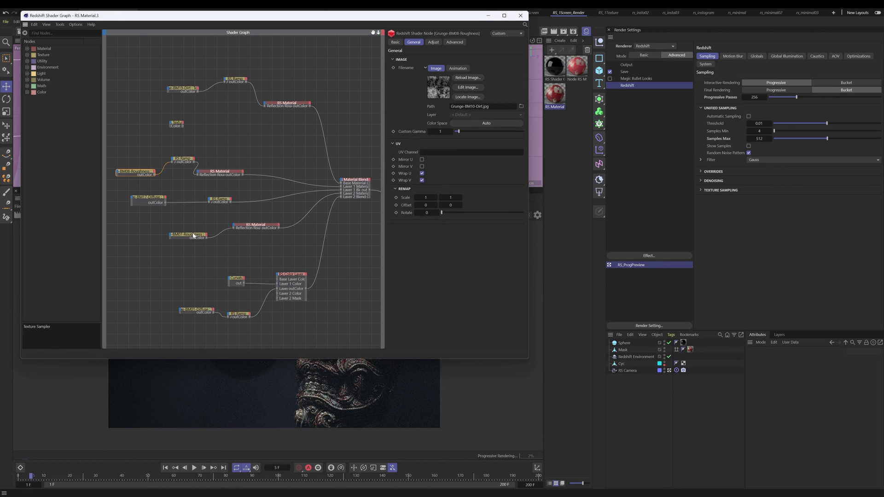
mouse_move(186, 237)
mouse_down()
mouse_move(167, 262)
mouse_move(174, 240)
mouse_up()
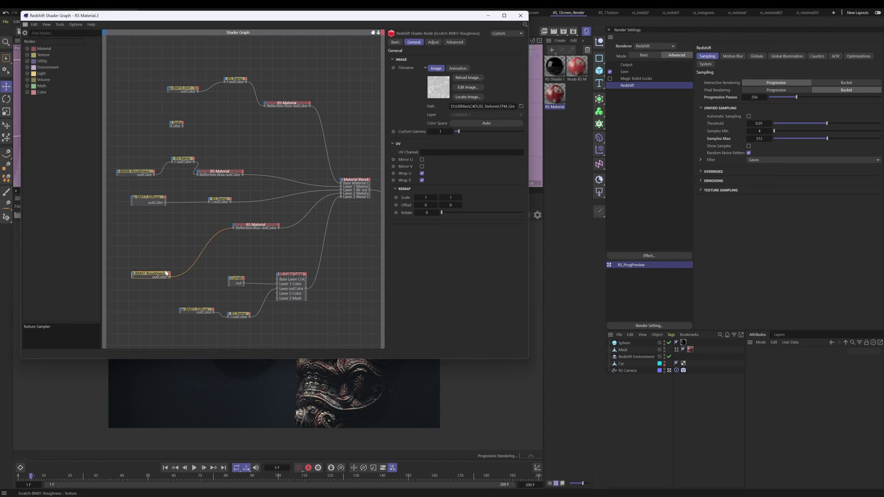
- Reposition the Smudge-BM01-Diffuse, unconnected RS Texture and Grunge-BM19-Dirt nodes in the shader graph
click(203, 312)
drag(198, 311, 164, 294)
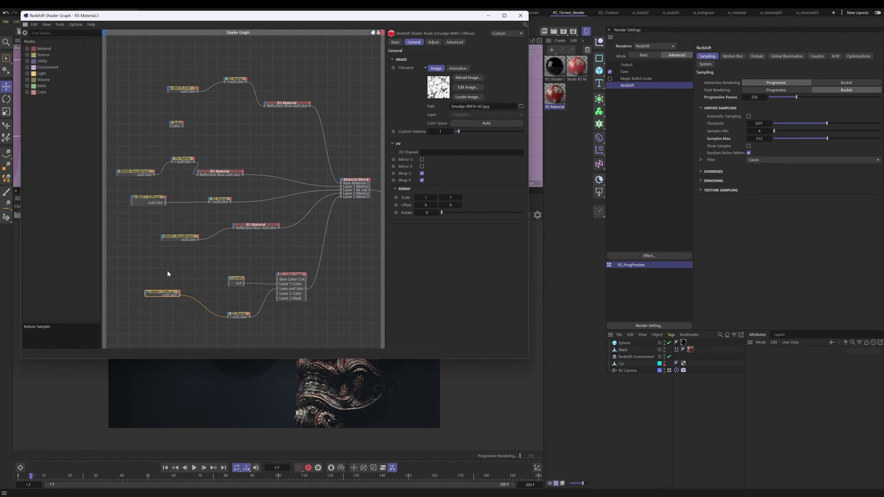
click(175, 123)
drag(179, 120, 165, 126)
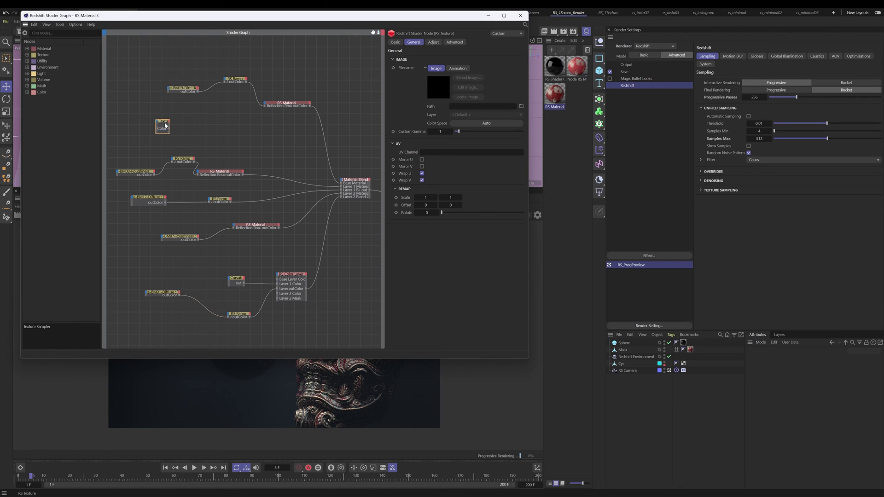
click(187, 92)
drag(177, 90, 170, 93)
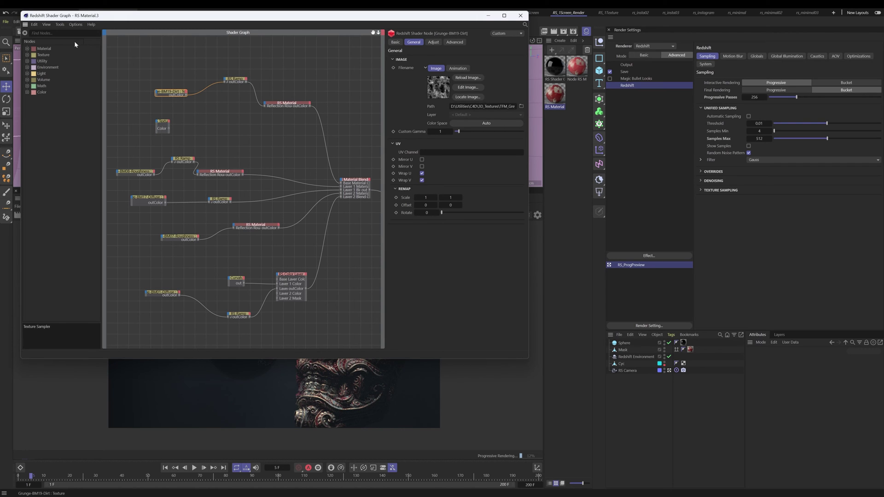
- Turn off Auto Refresh Texture Files and reposition the Grunge-BM19-Dirt, Grunge roughness and Scratch-BM07-Roughness nodes
click(75, 25)
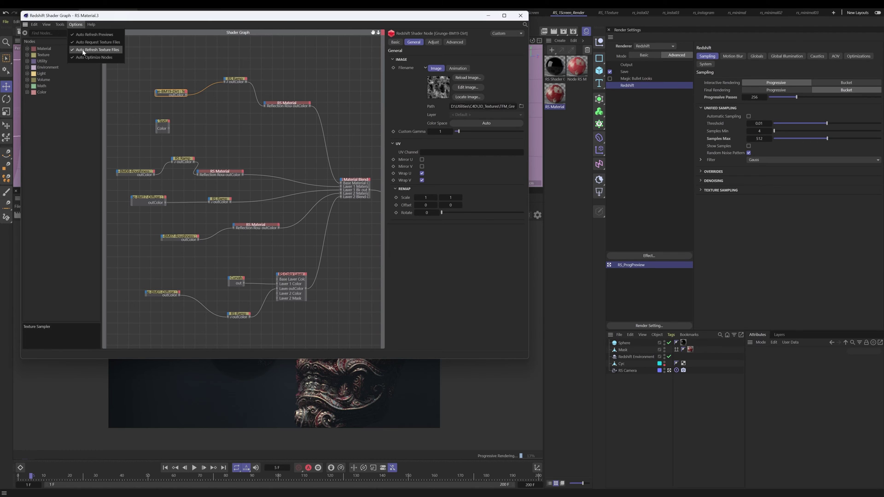
click(113, 52)
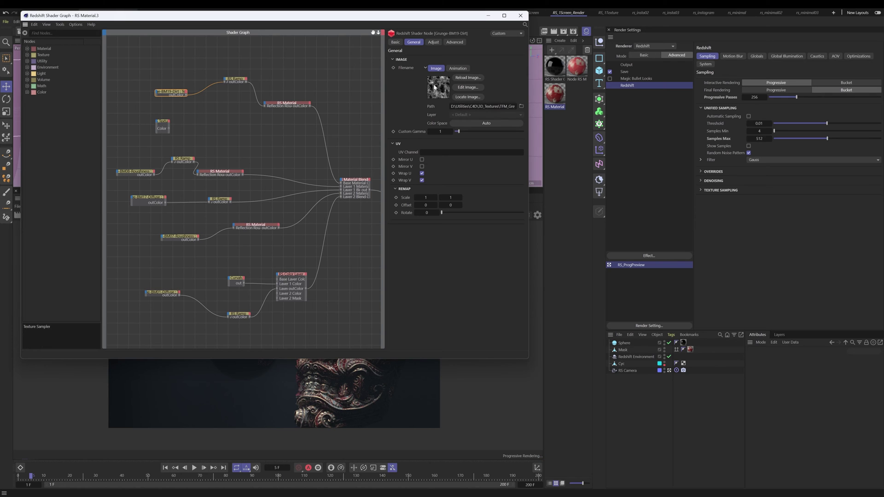
mouse_move(163, 97)
mouse_down()
mouse_move(204, 72)
mouse_move(176, 98)
mouse_up()
drag(138, 175, 134, 170)
mouse_move(181, 238)
mouse_down()
mouse_move(198, 219)
mouse_move(165, 242)
mouse_up()
middle_drag(214, 224, 195, 237)
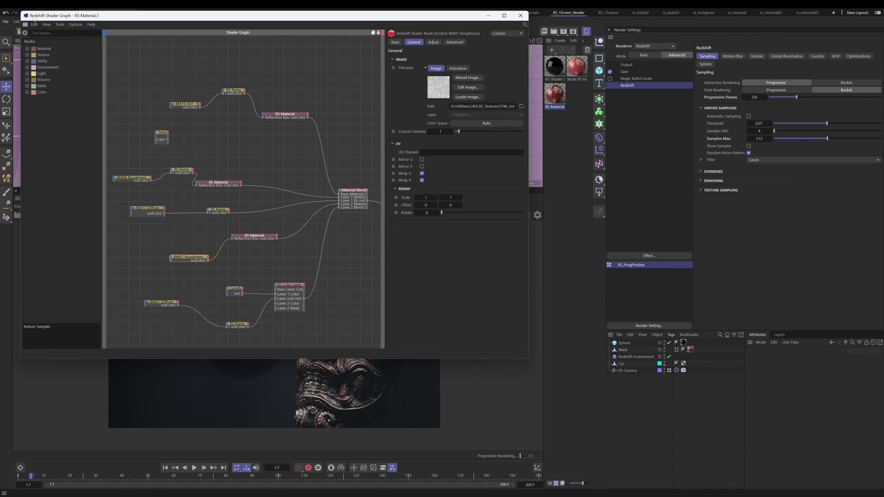
- Toggle Auto Optimize Nodes in the shader graph options
click(74, 25)
click(97, 56)
- Show the basic Redshift settings in the Render Settings
scroll(249, 199, right, 1)
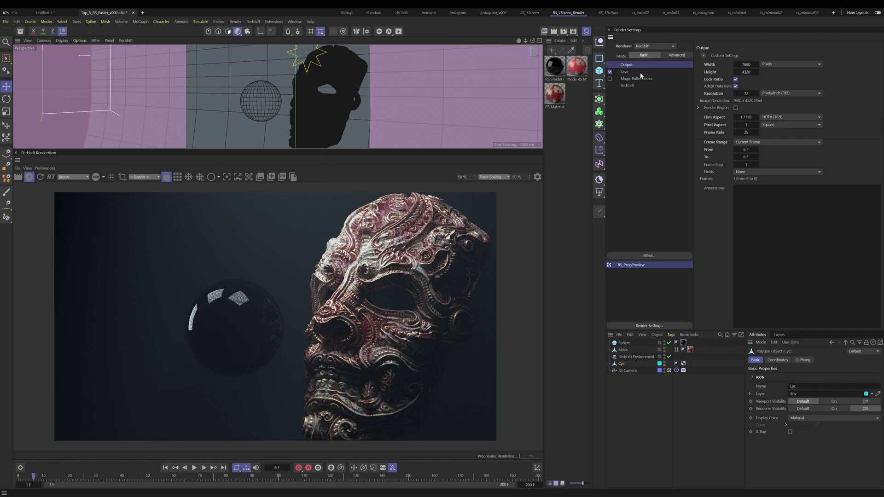
click(629, 85)
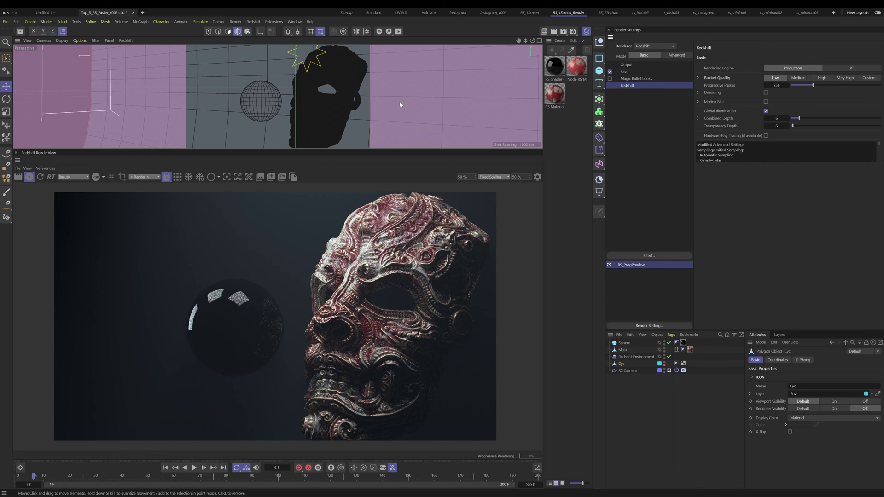
- Show the output size in the Render Settings and orbit the camera around the mask to check the preview's refresh speed
click(623, 65)
click(625, 73)
click(627, 65)
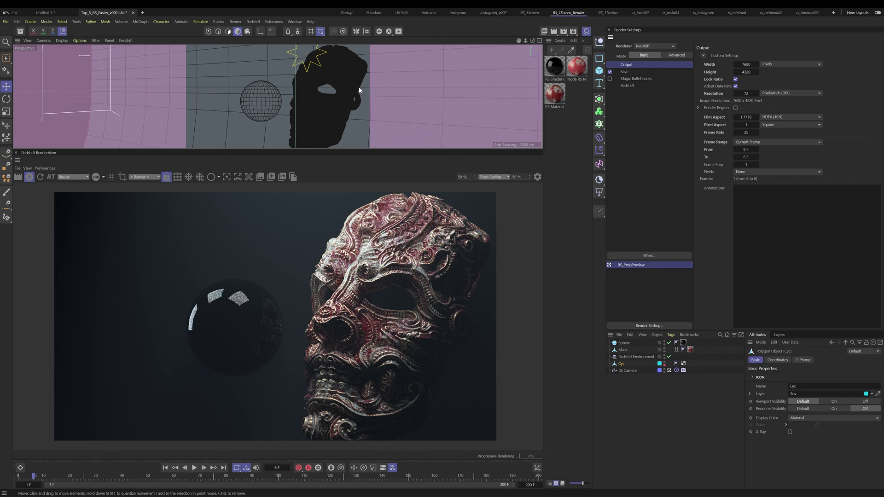
alt+drag(318, 109, 374, 112)
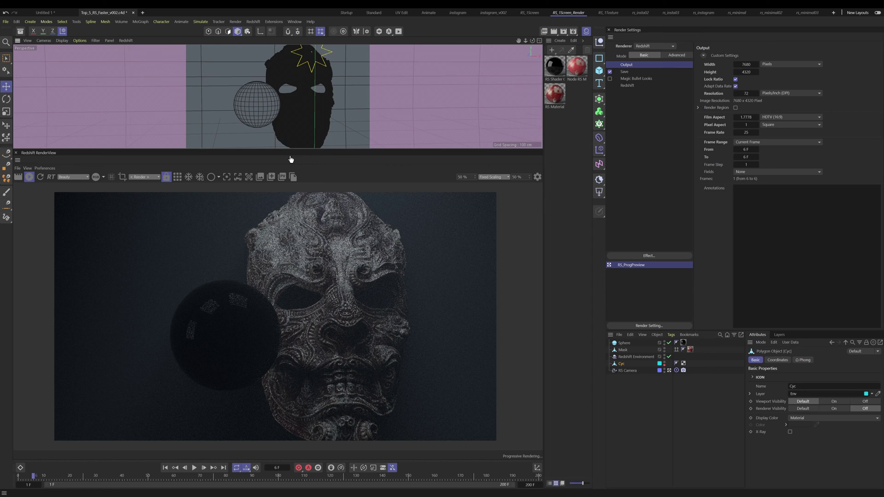
alt+drag(315, 105, 266, 104)
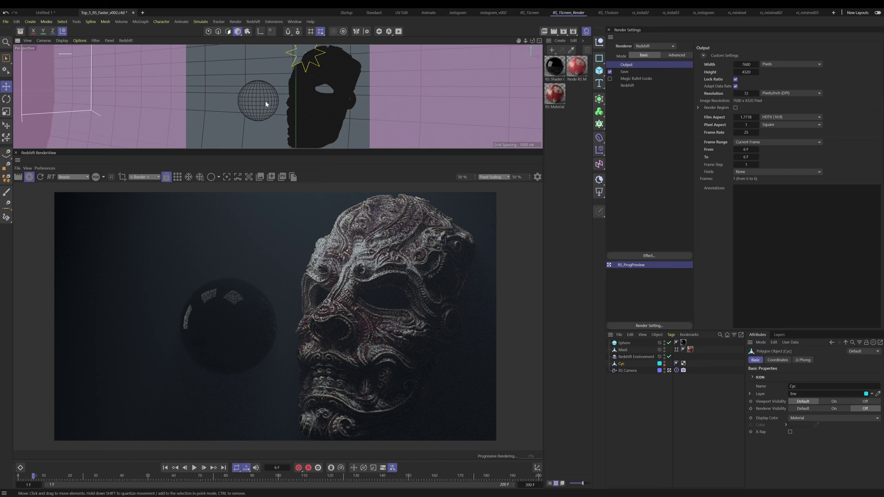
- Set IPR Undersampling to 5 in the Redshift RenderView and test the preview while orbiting around the mask
click(28, 169)
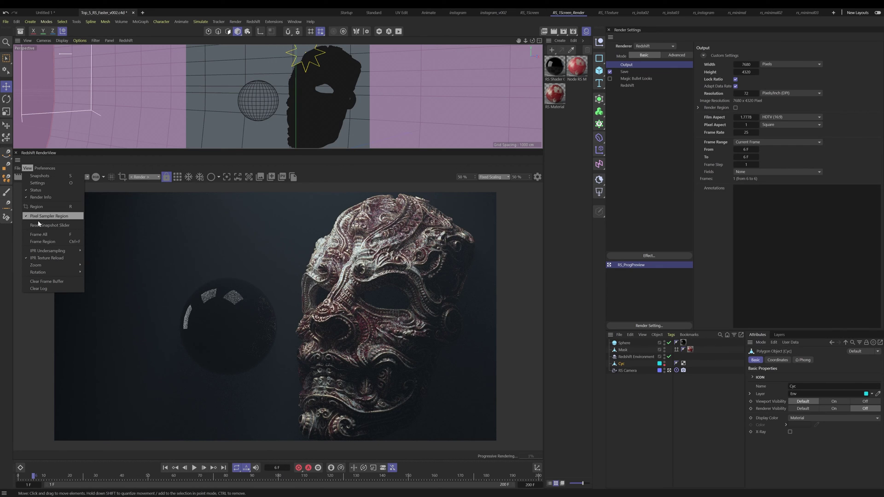
mouse_move(59, 253)
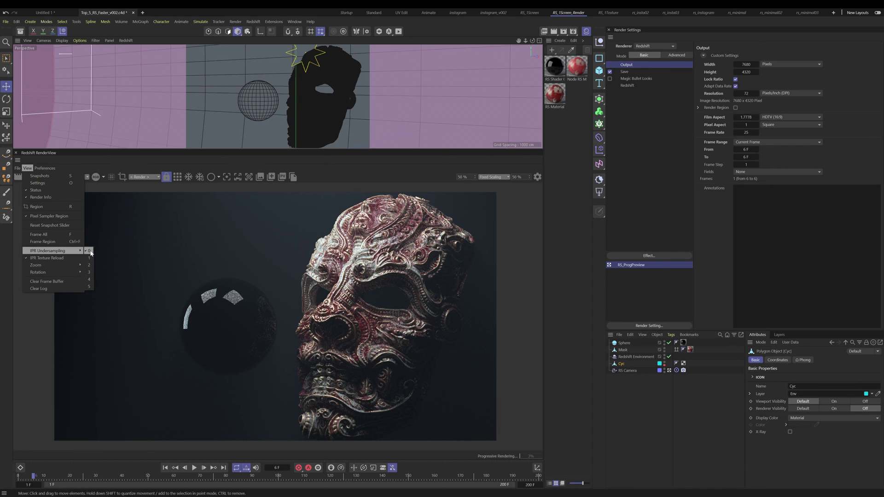
click(90, 287)
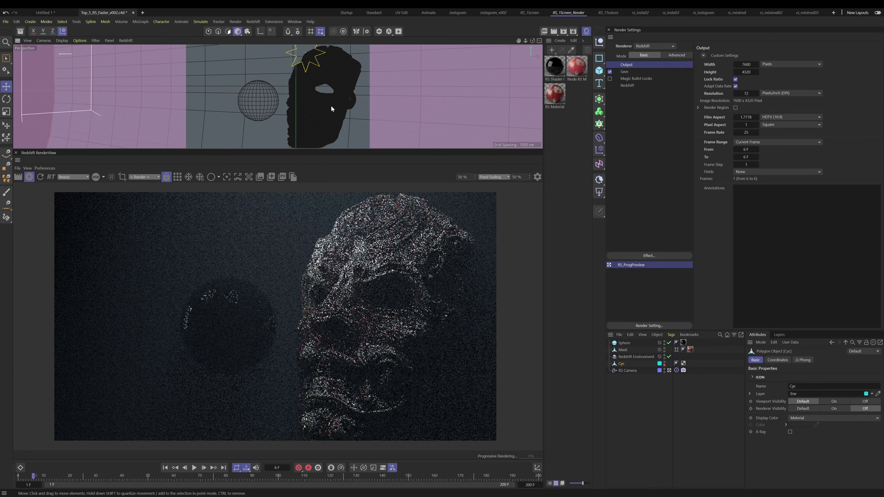
alt+drag(331, 108, 283, 105)
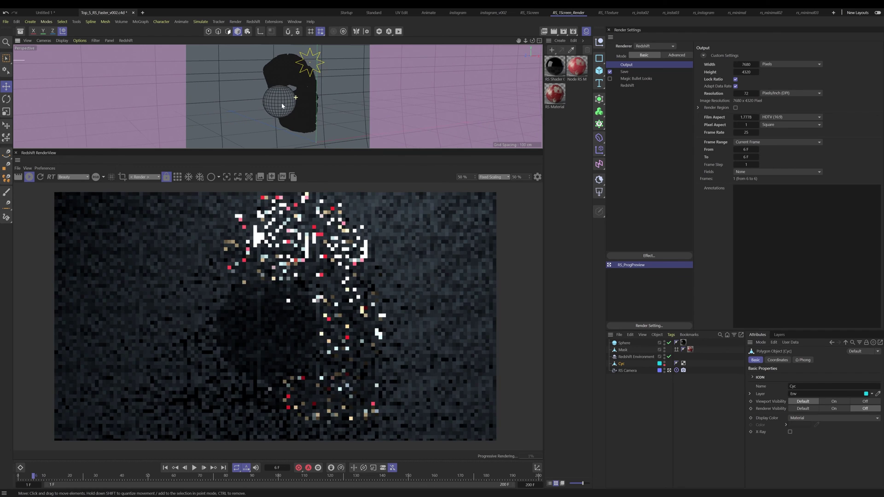
alt+drag(298, 103, 242, 102)
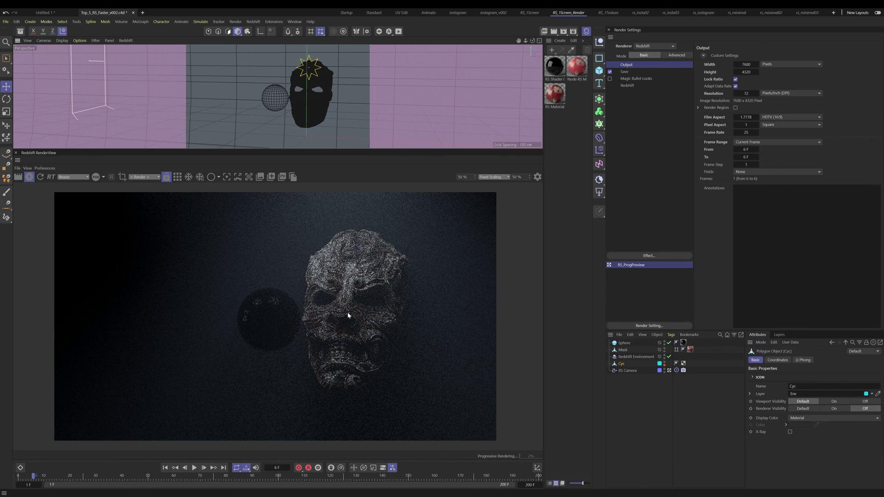
alt+drag(322, 95, 328, 112)
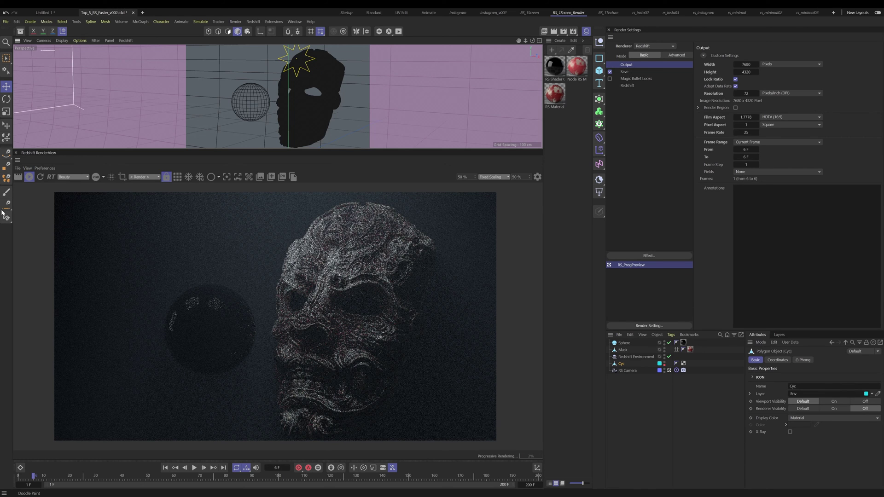
- Set IPR Undersampling back to 0 and test the preview by orbiting around the mask and sphere
click(27, 168)
click(89, 252)
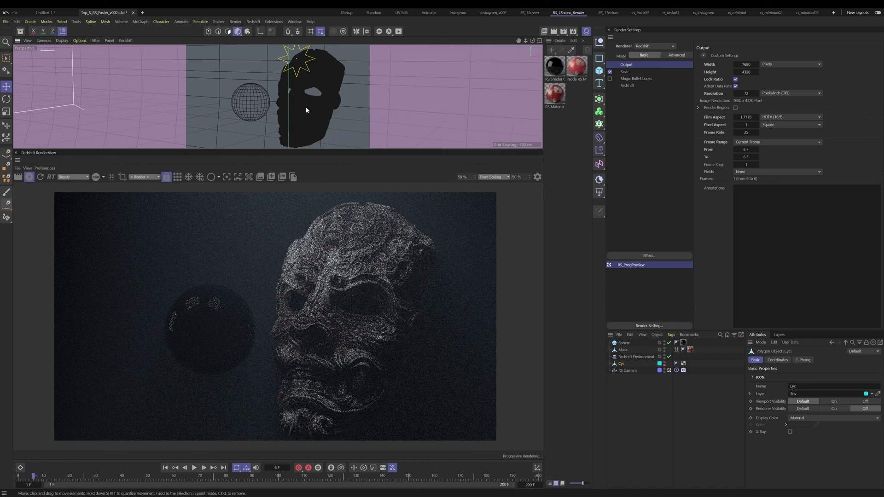
alt+drag(307, 110, 374, 109)
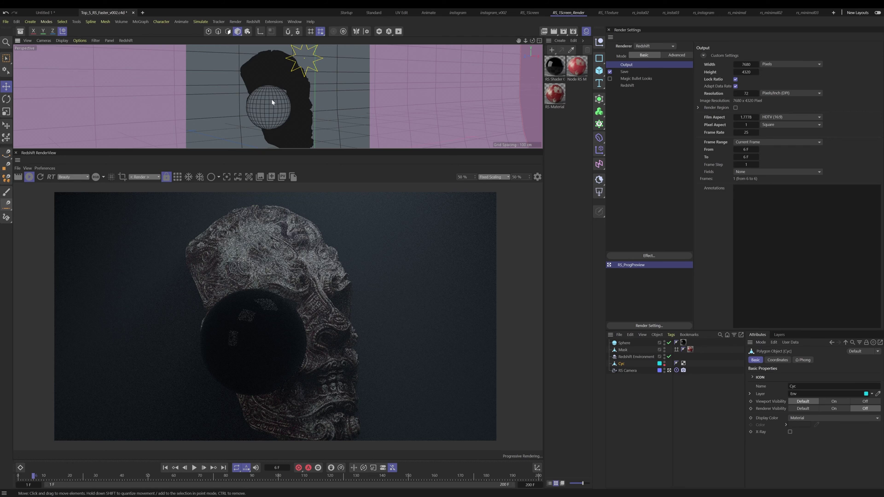
alt+drag(272, 103, 266, 97)
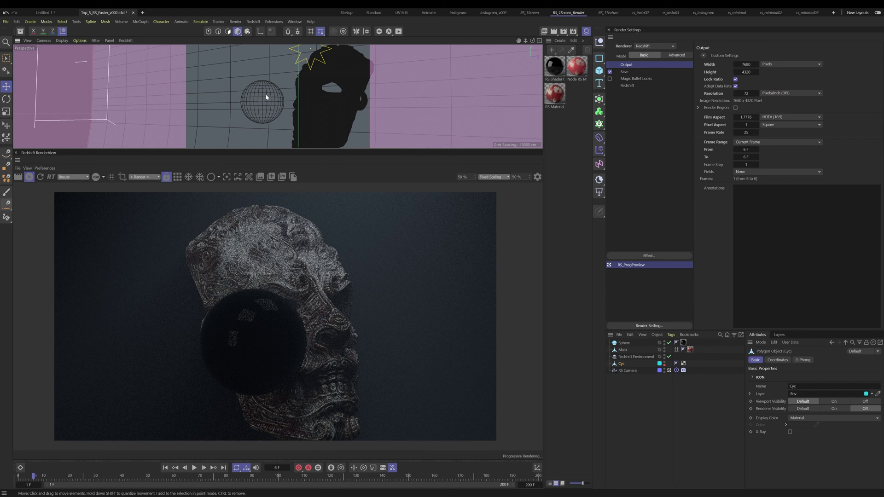
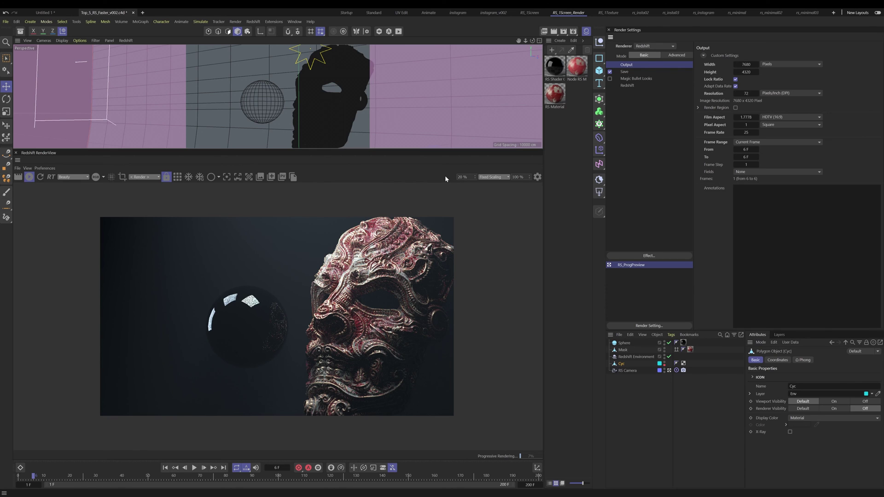
- Try fixed scaling at 50% in the RenderView and return it to 100%
click(492, 178)
drag(524, 176, 503, 179)
text(50)
key(Return)
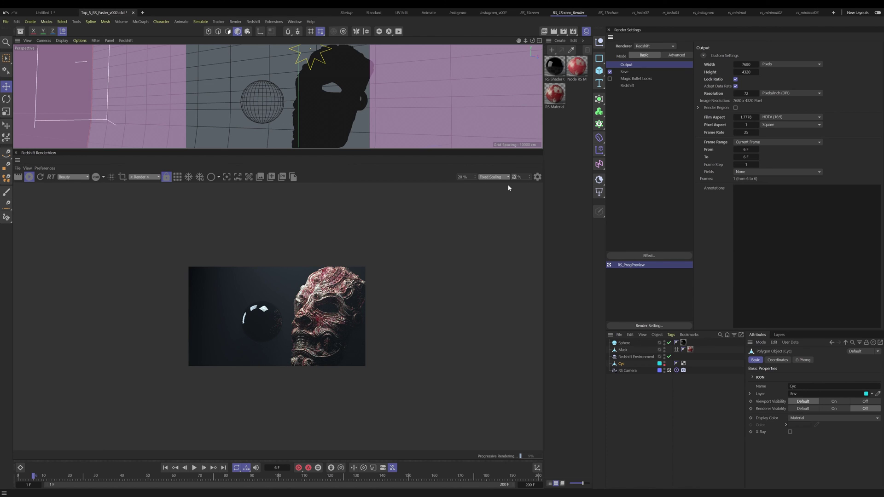
key(Return)
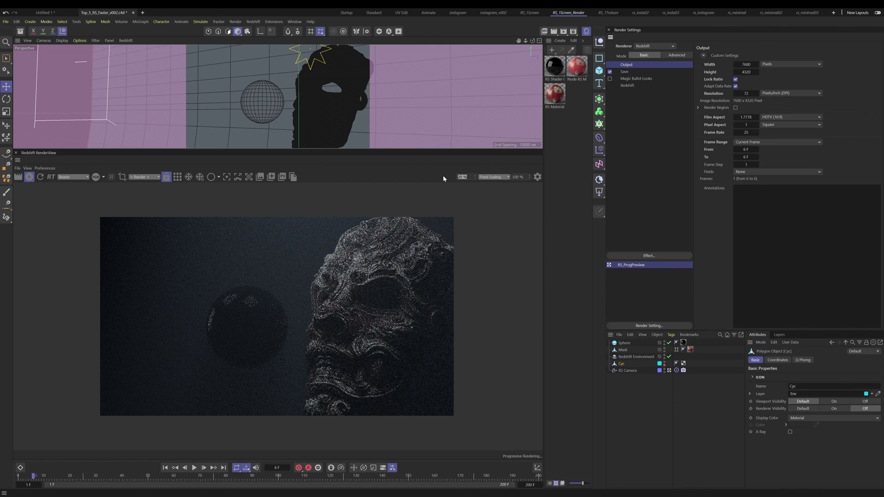
- Inspect the render at 100% zoom, return to 20% zoom and orbit around the mask to check the preview's refresh
text(100)
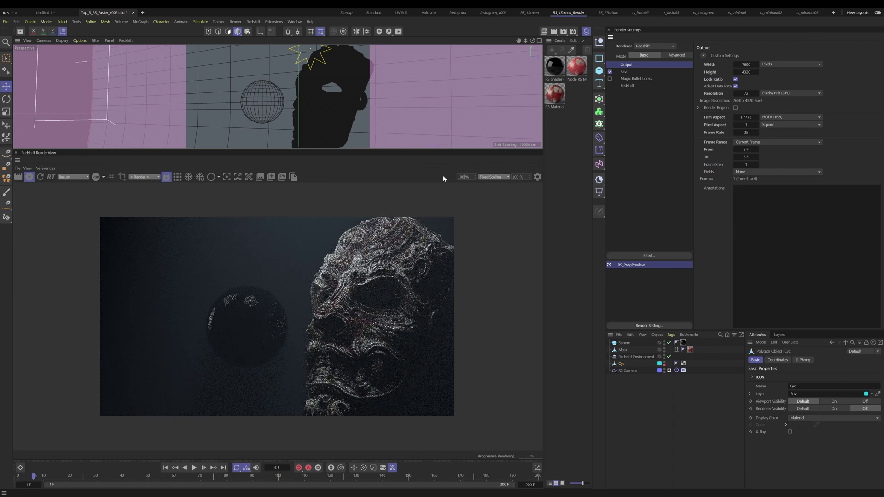
key(Return)
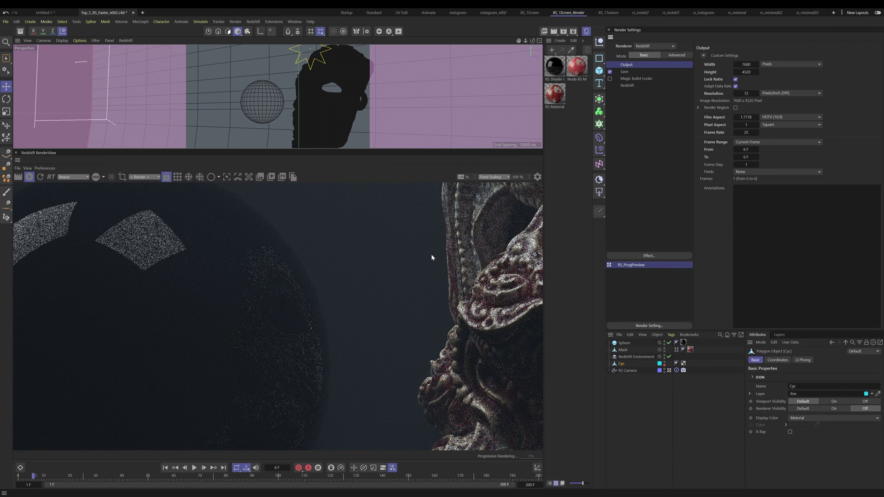
scroll(431, 254, down, 5)
scroll(436, 253, down, 2)
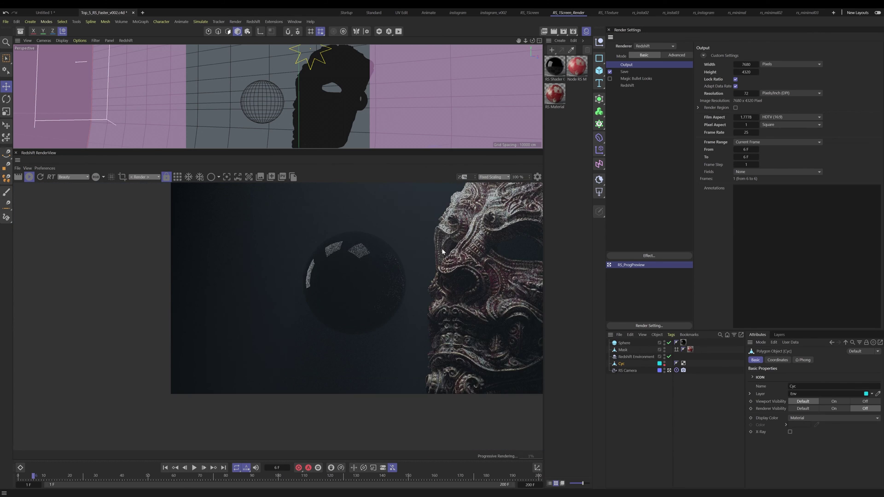
scroll(440, 249, up, 2)
scroll(444, 239, down, 2)
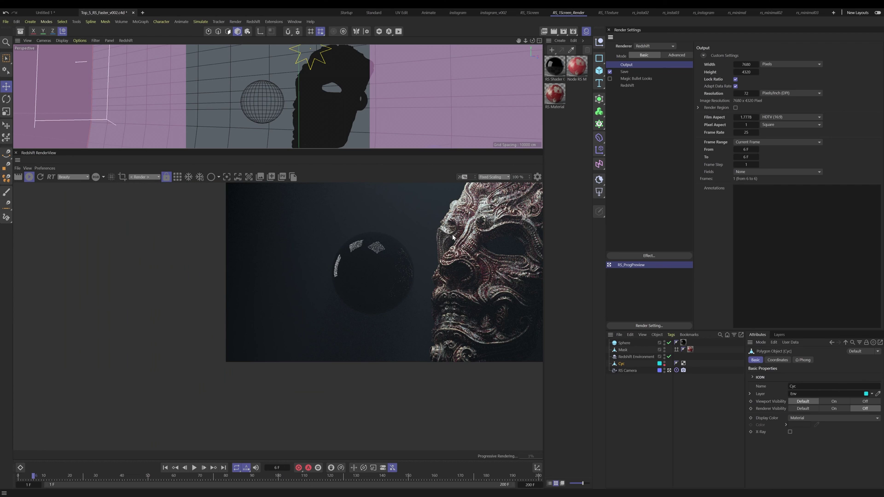
middle_drag(447, 264, 344, 315)
alt+drag(322, 95, 399, 108)
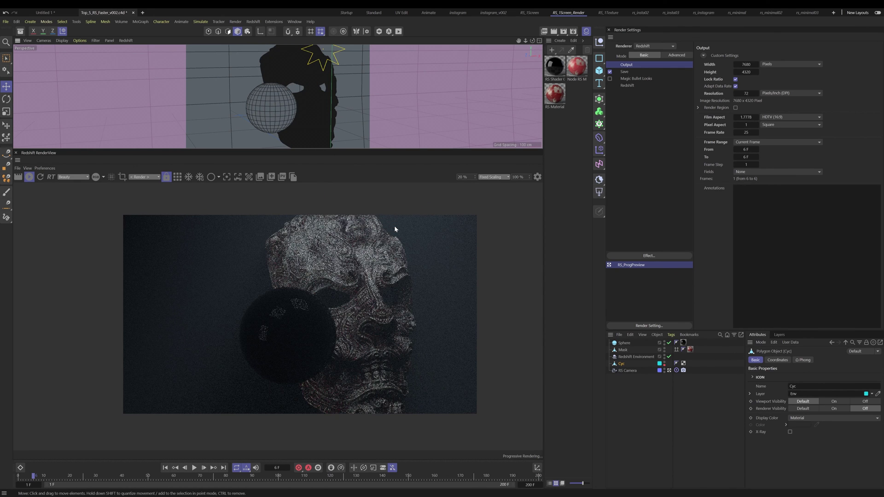
alt+drag(322, 105, 239, 100)
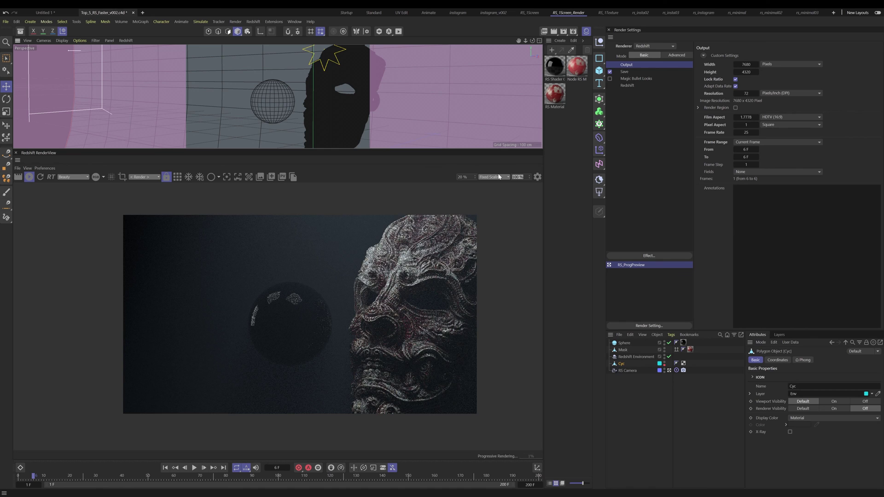
- Set the RenderView's fixed scaling to 20% and its display zoom to 100%, and test the preview by orbiting around the mask
text(20)
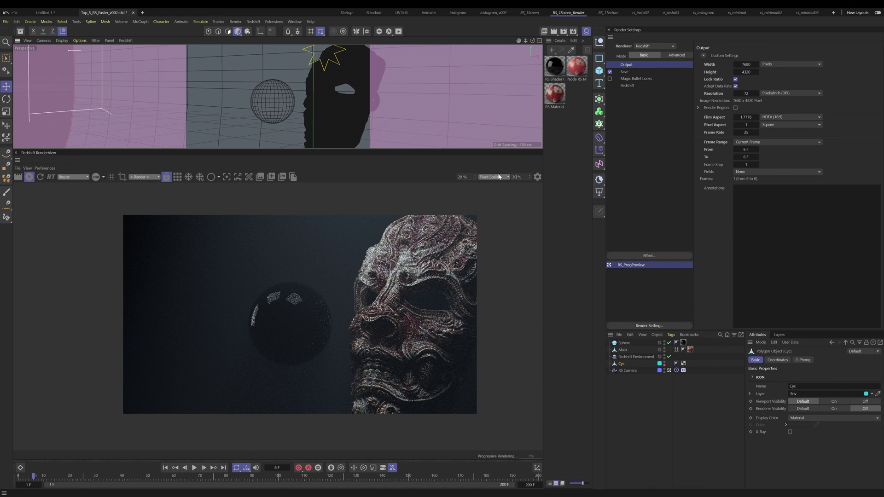
key(Return)
text(100)
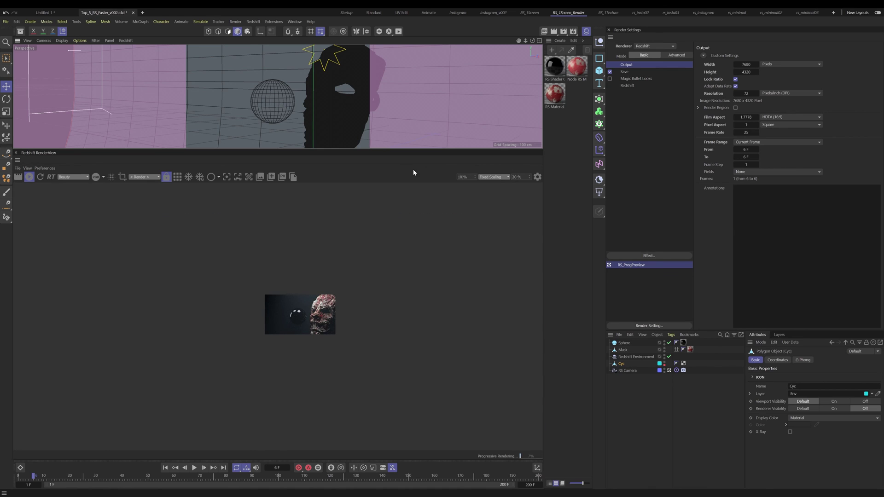
key(Return)
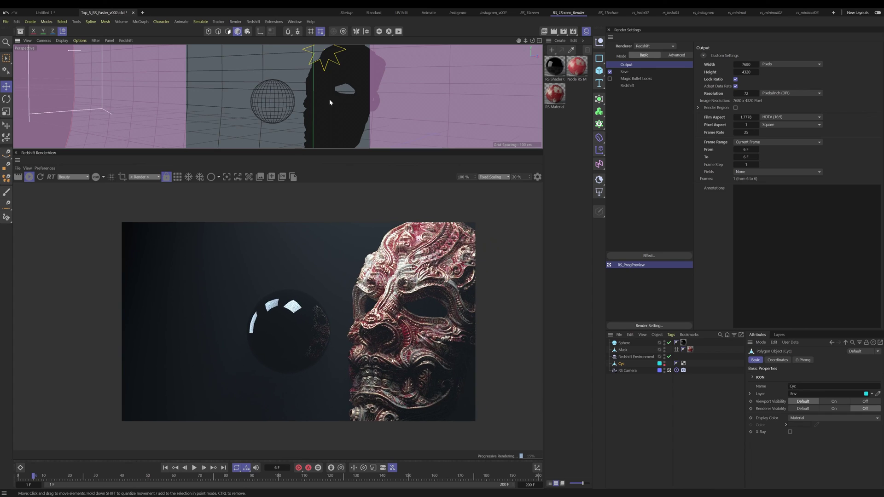
alt+drag(329, 98, 290, 102)
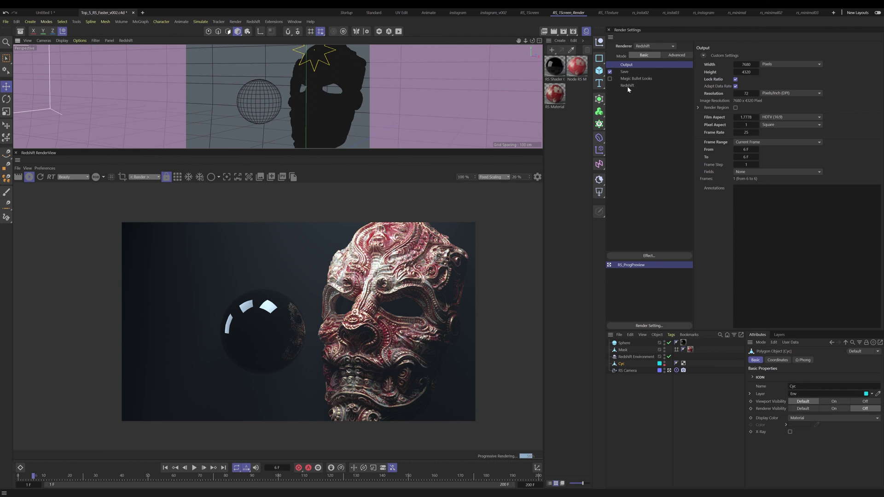
- Set the Redshift Bucket Quality to Medium in the basic render settings and adjust the camera angle on the mask
key(Down)
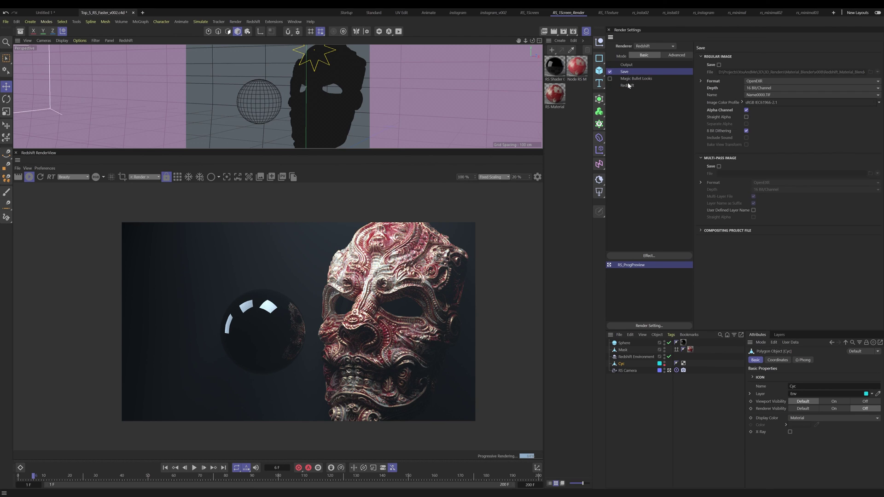
click(628, 86)
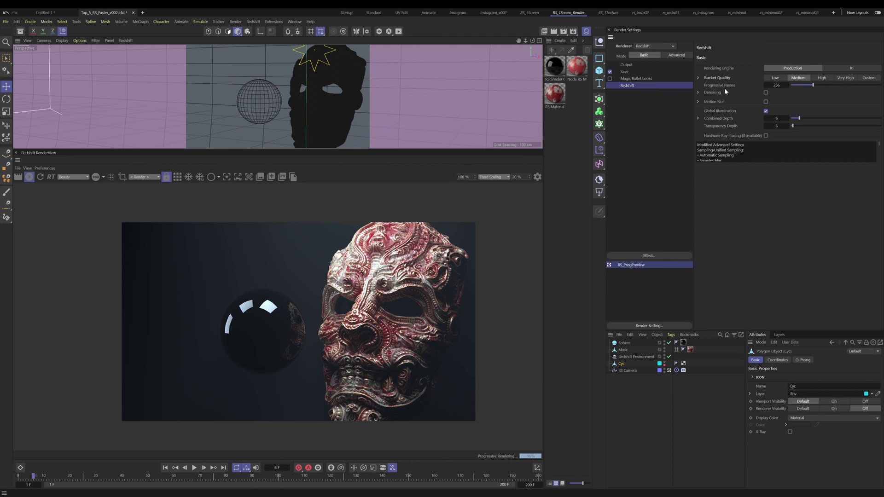
key(ctrl+shift+z)
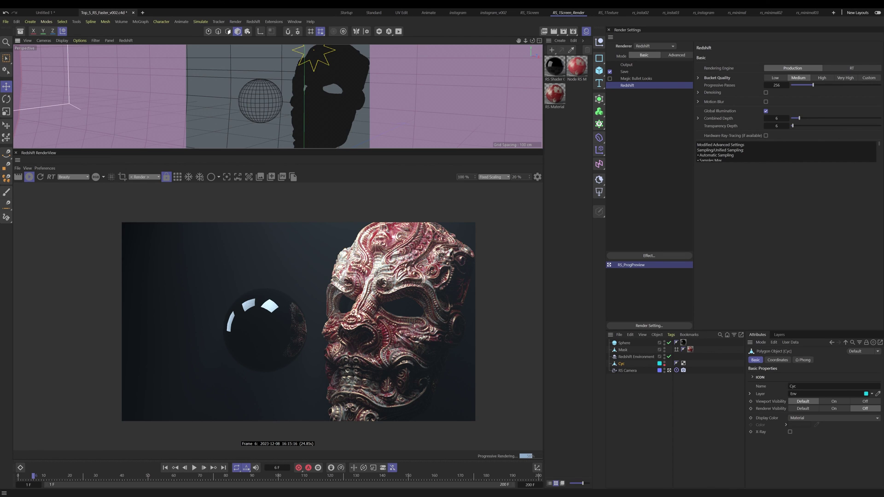
alt+drag(474, 107, 325, 89)
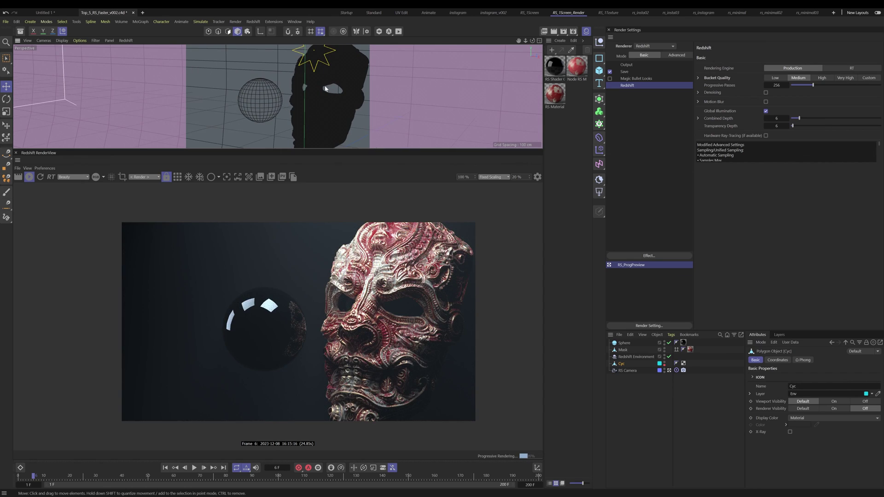